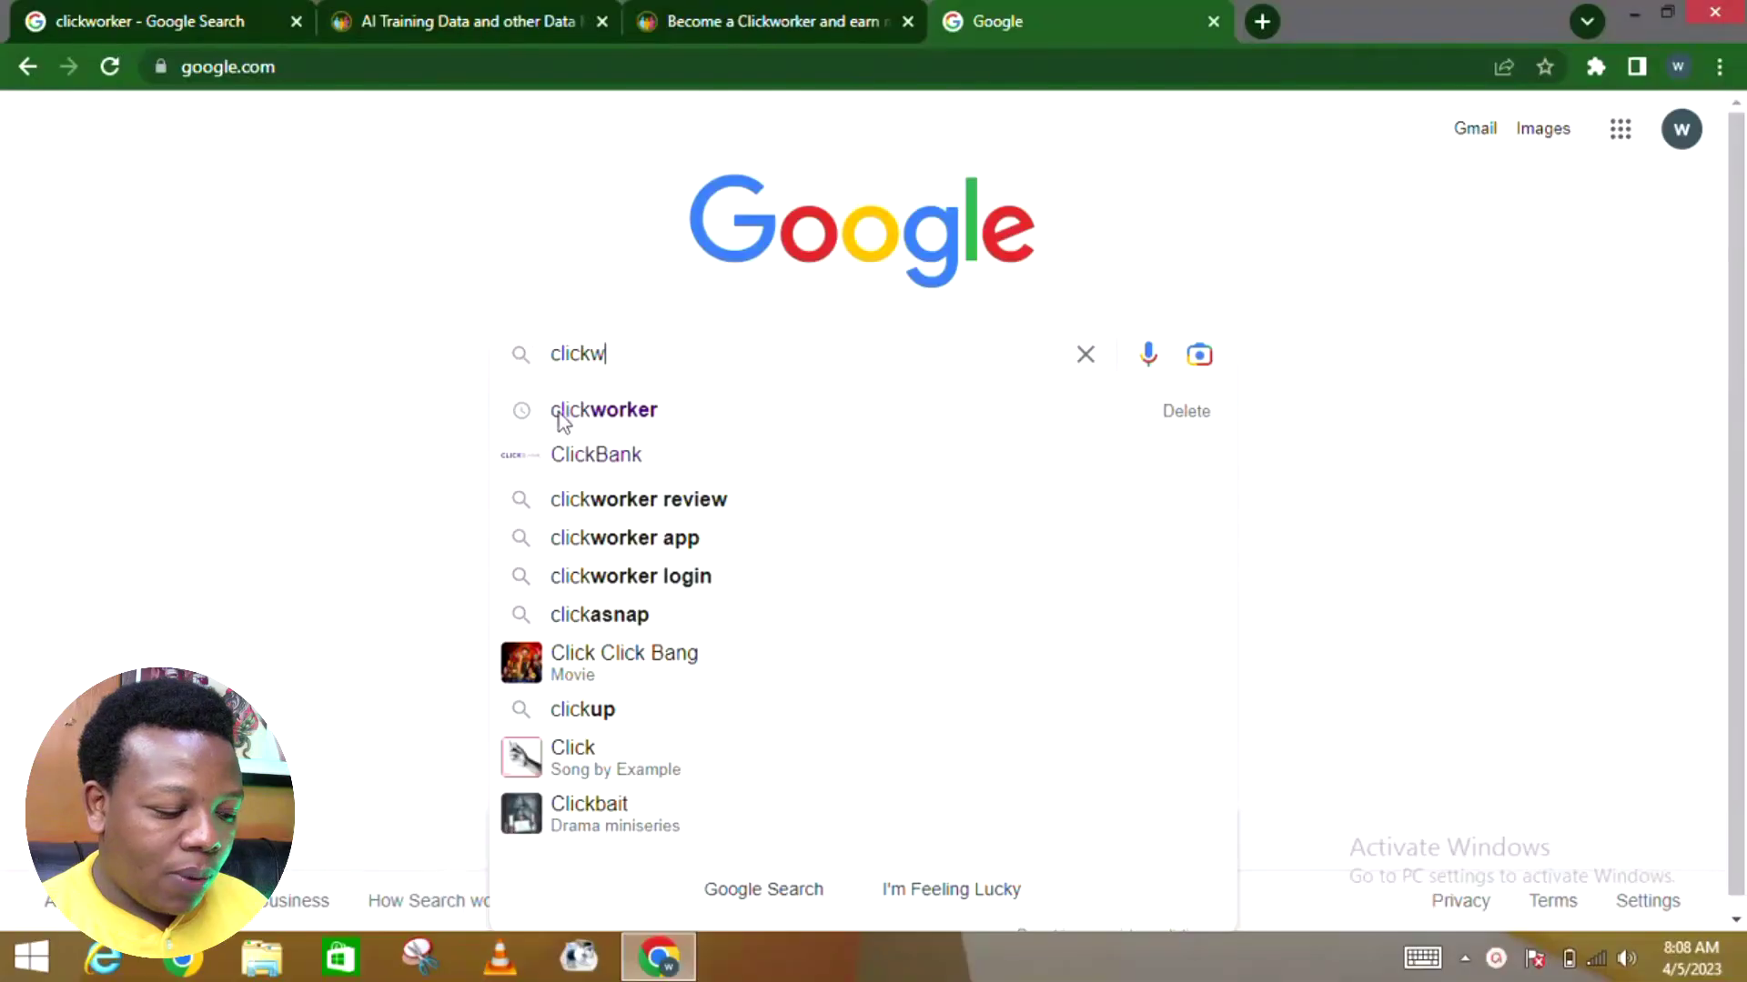
{"action": "type", "text": "w"}
Search Google for clickworker and expand the 'Is clickworker available in Kenya?' answer
{"action": "left_click", "coordinate": [585, 410]}
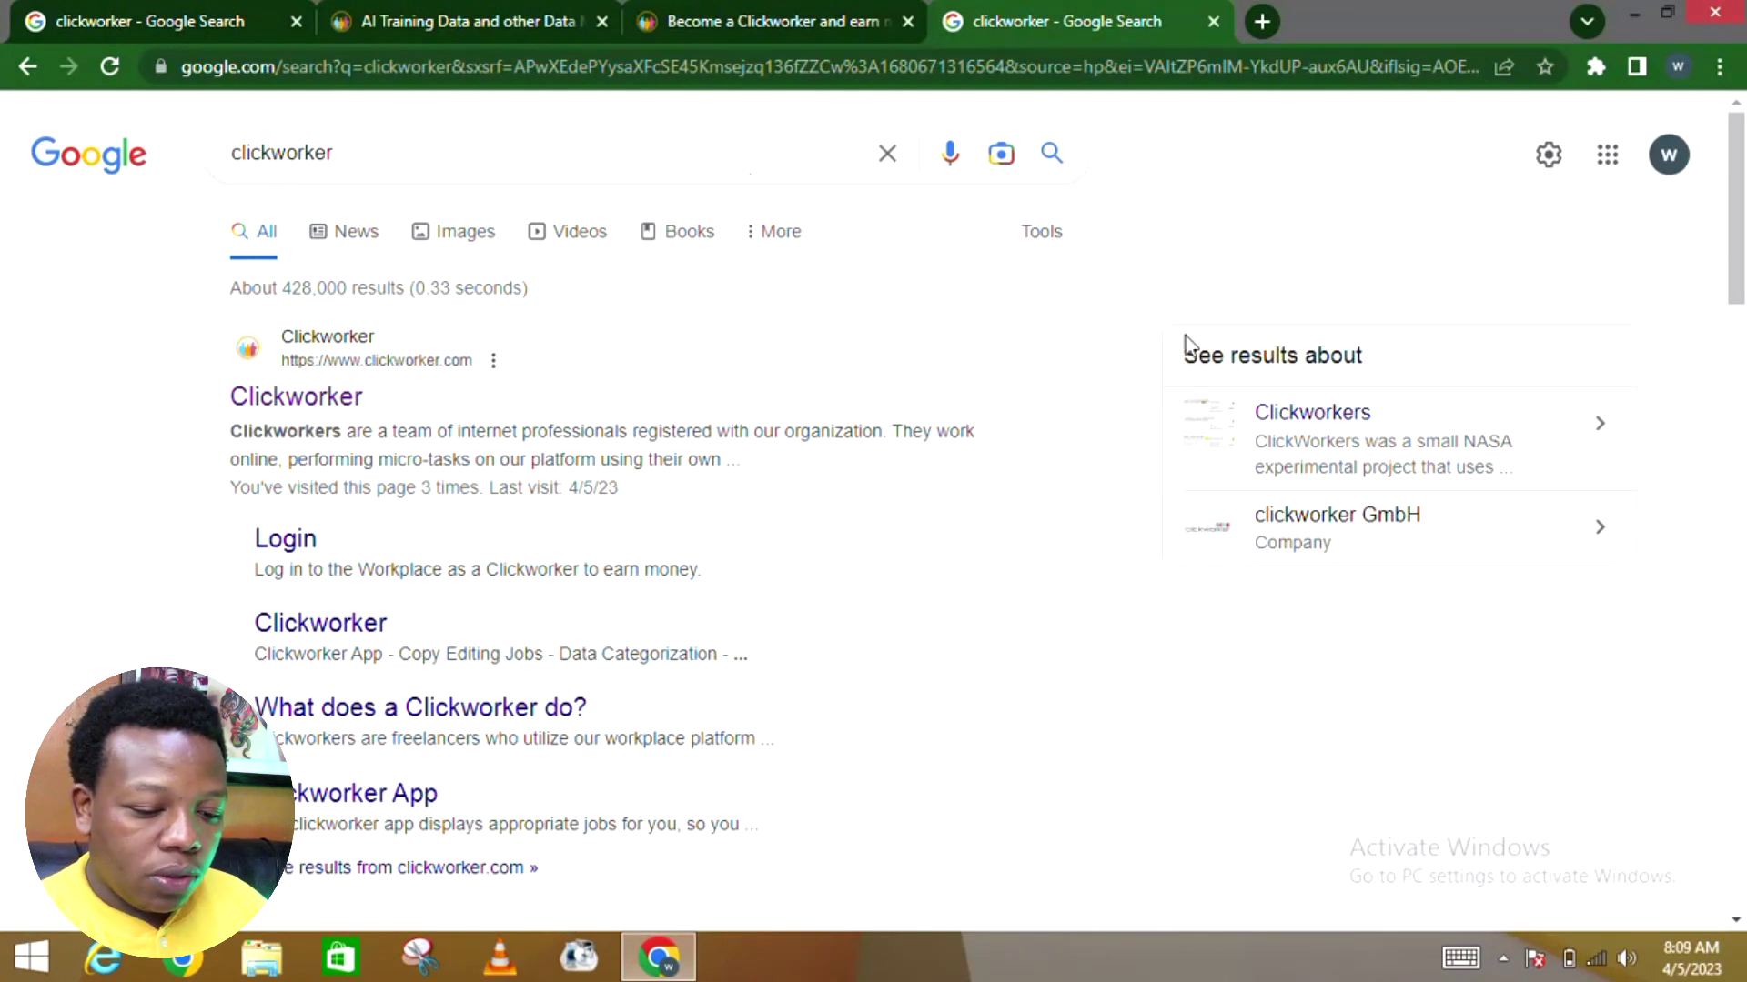
{"action": "left_click_drag", "start_coordinate": [1743, 248], "coordinate": [1742, 252]}
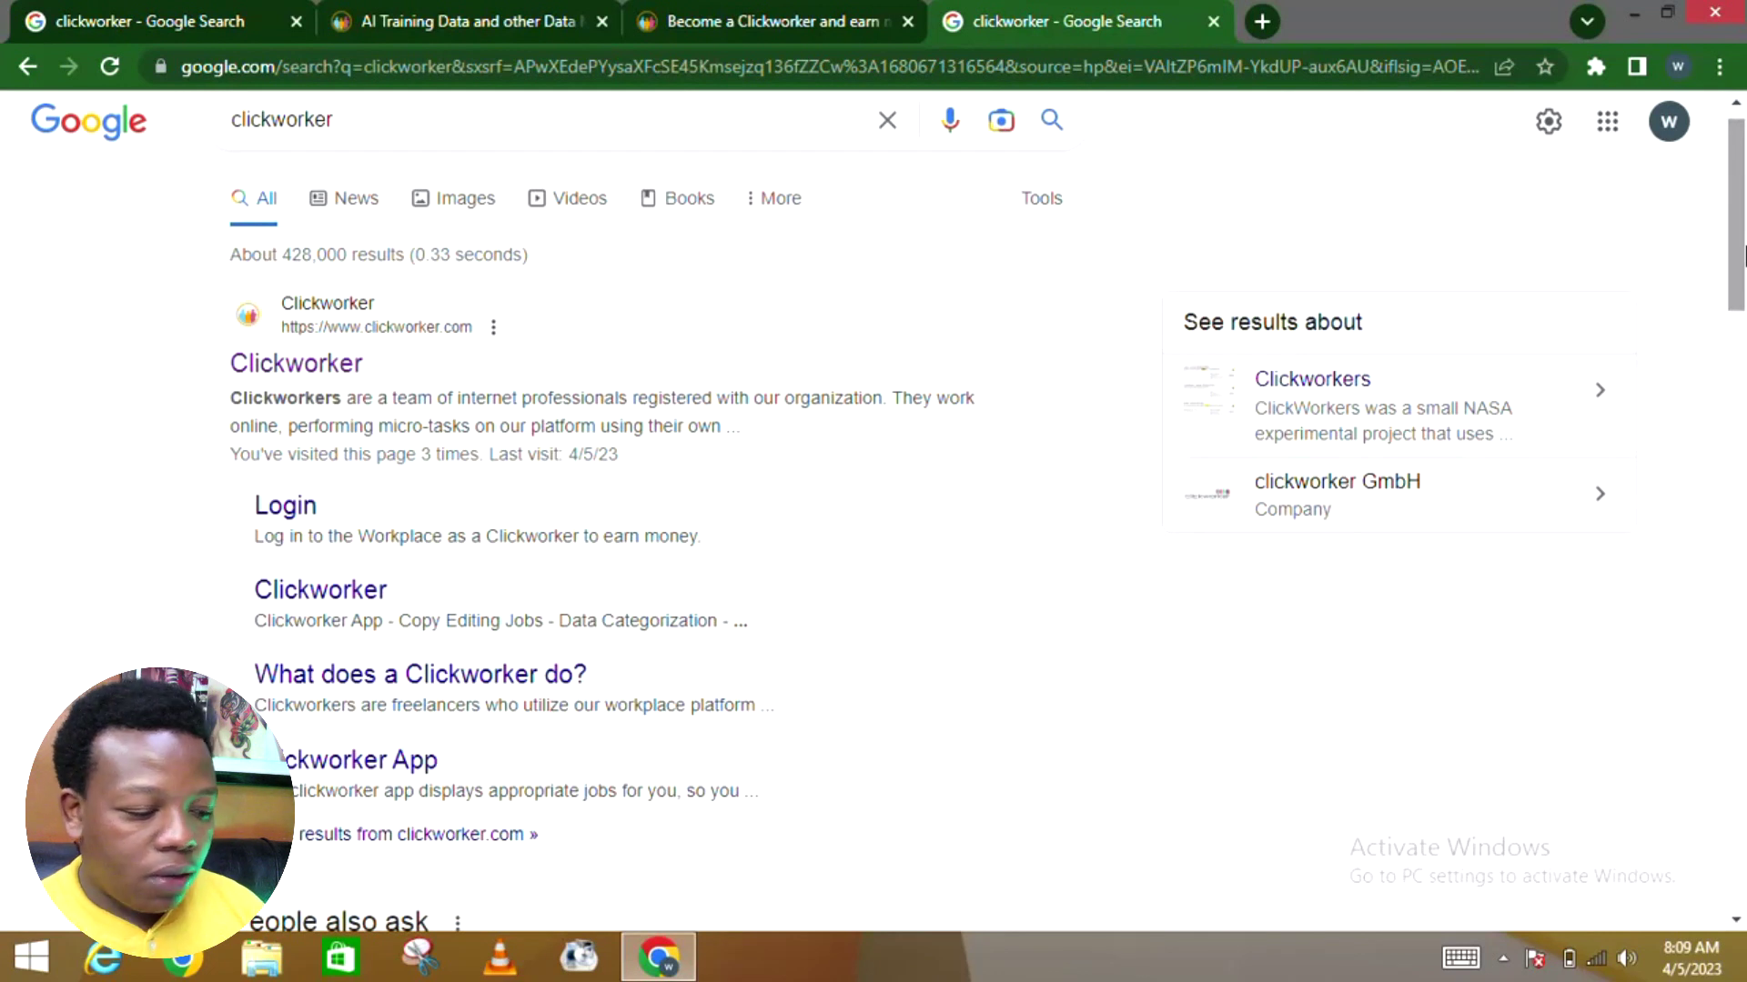
{"action": "left_click_drag", "start_coordinate": [1743, 253], "coordinate": [1743, 358]}
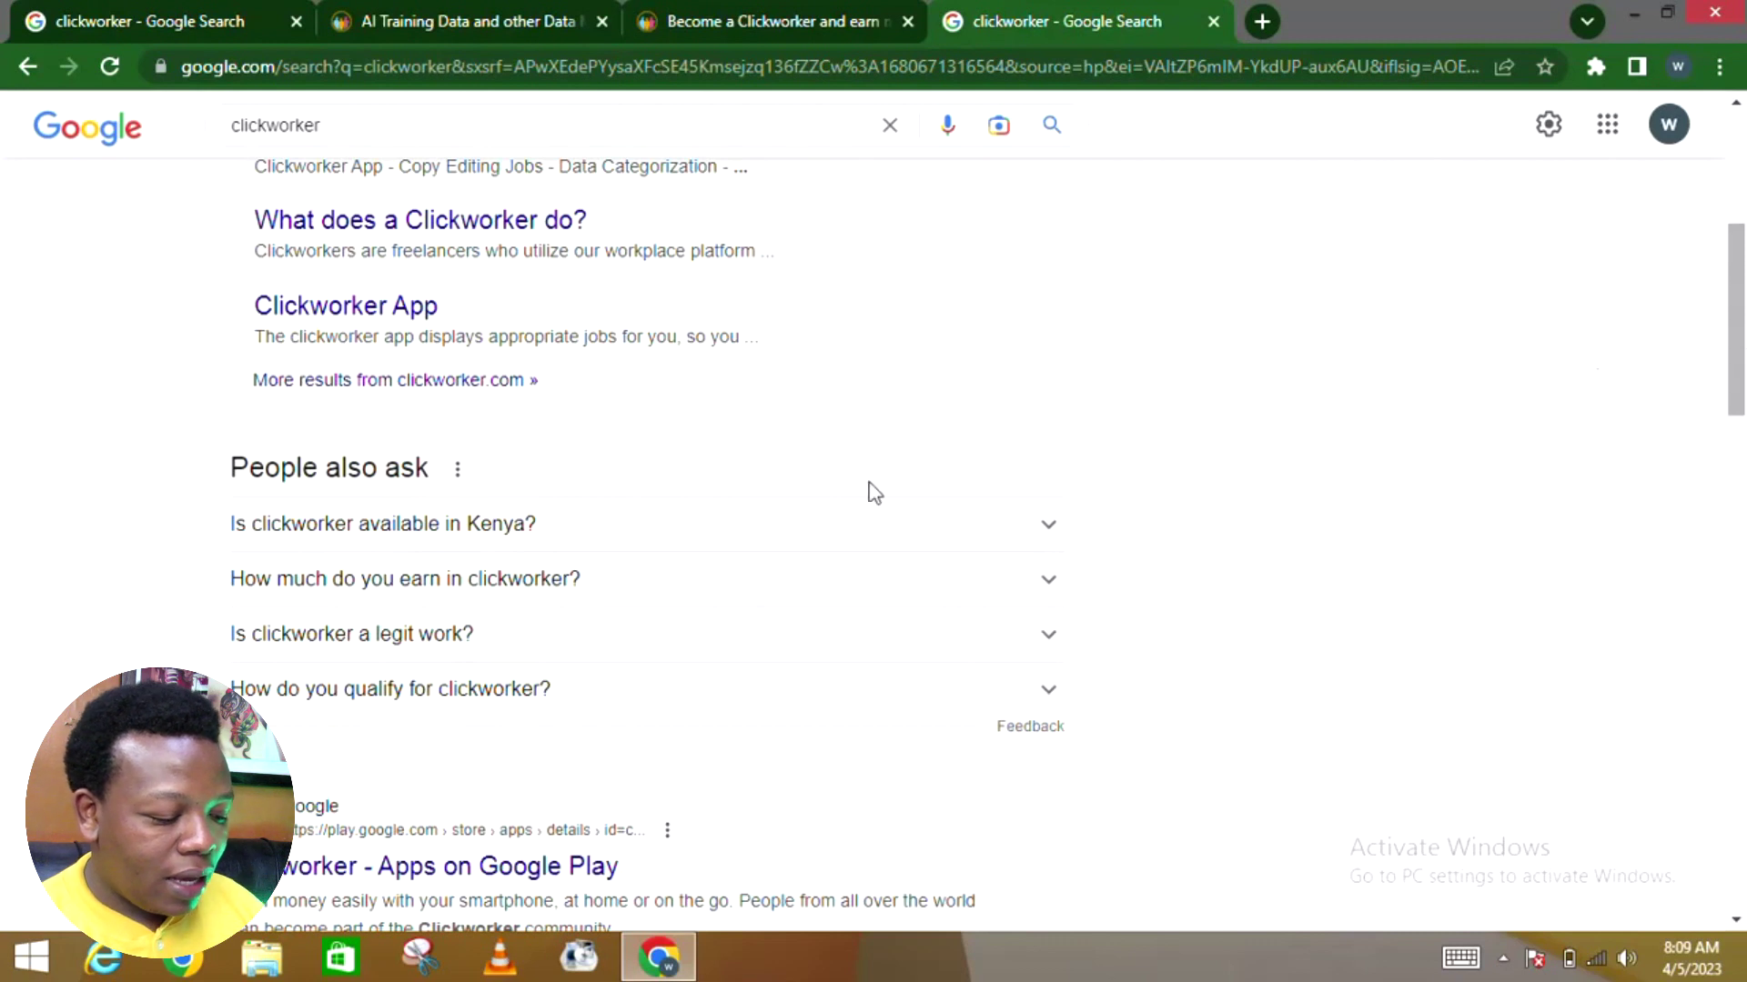
{"action": "left_click", "coordinate": [344, 522]}
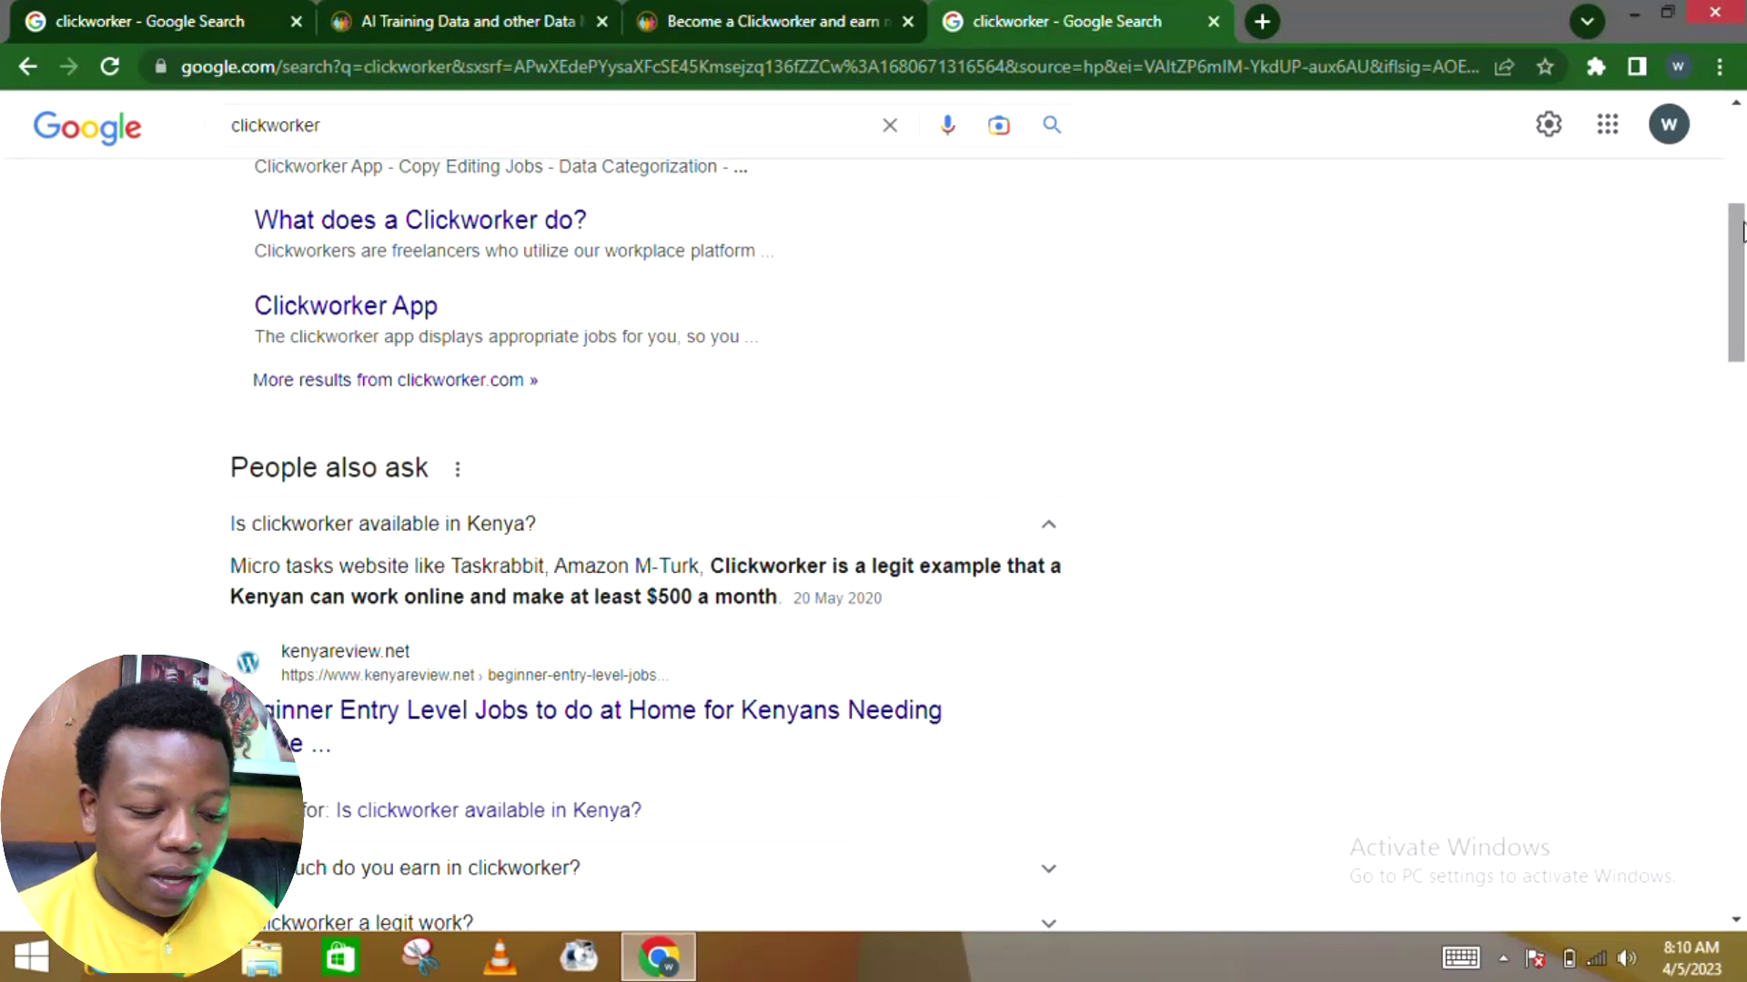
{"action": "scroll", "coordinate": [1228, 464], "scroll_direction": "down", "scroll_amount": 1}
Collapse the Kenya availability answer in the People also ask list
{"action": "left_click", "coordinate": [1042, 482]}
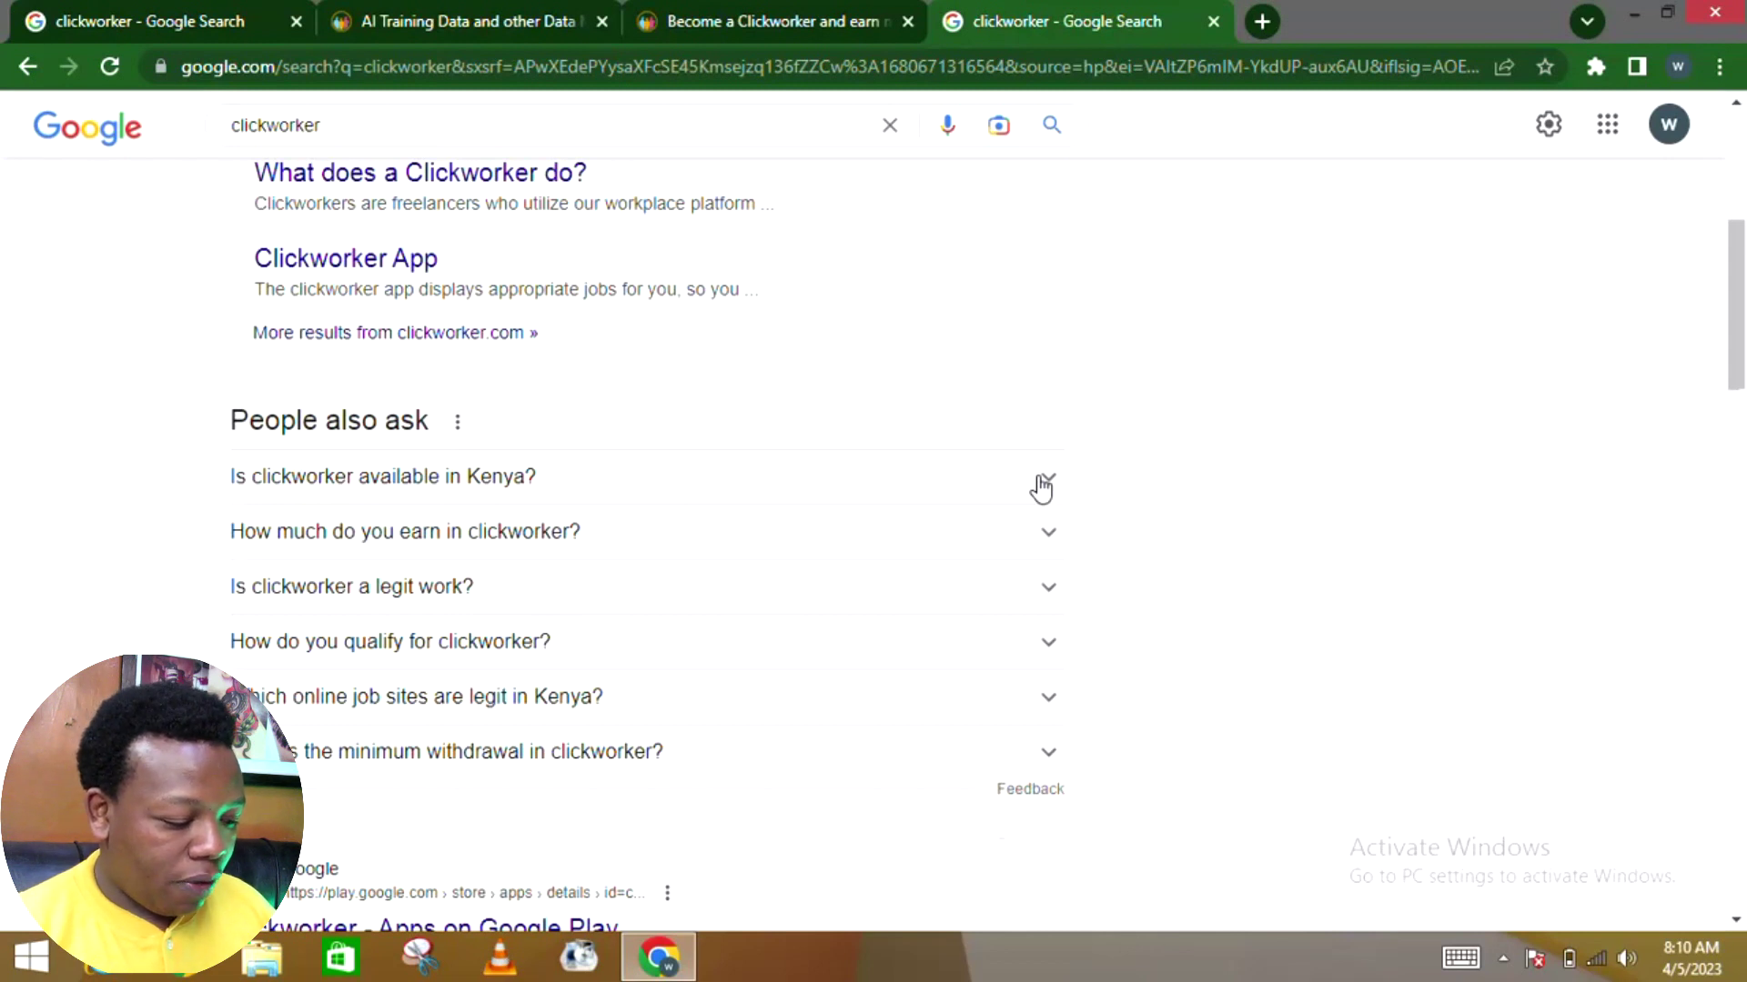
Read the $3–$25 per hour earnings answer, collapse it, and open clickworker.com
{"action": "left_click", "coordinate": [426, 536]}
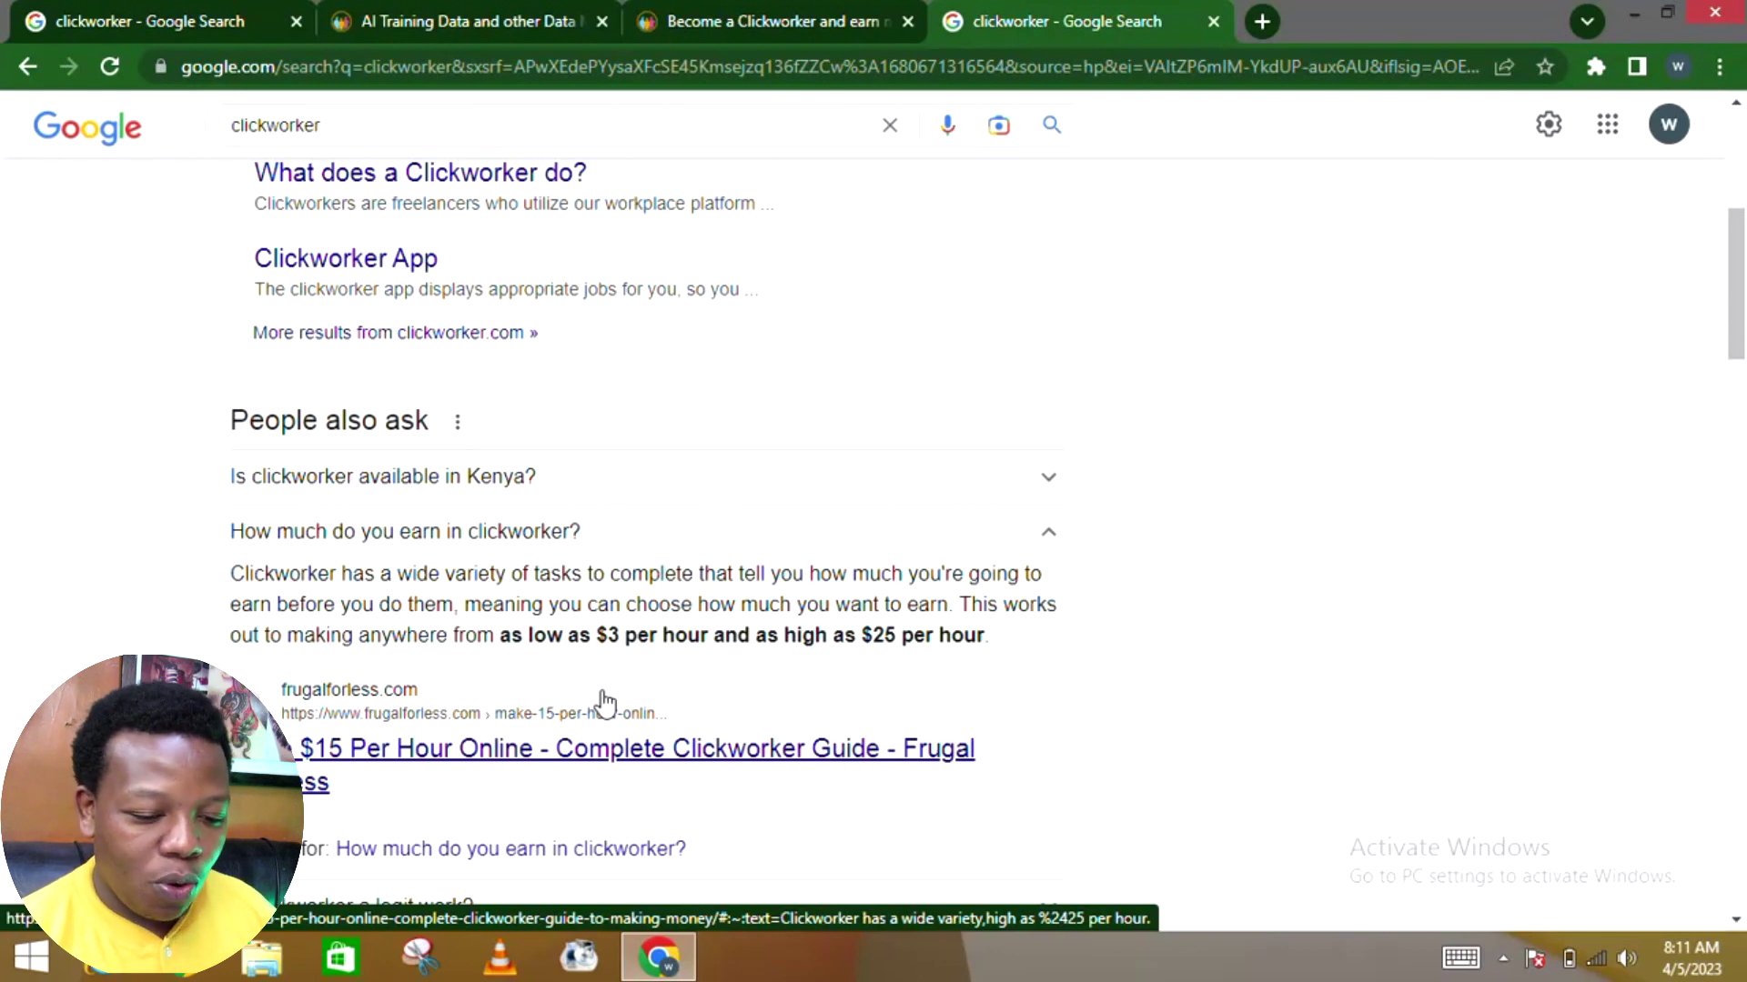
{"action": "left_click", "coordinate": [1048, 537]}
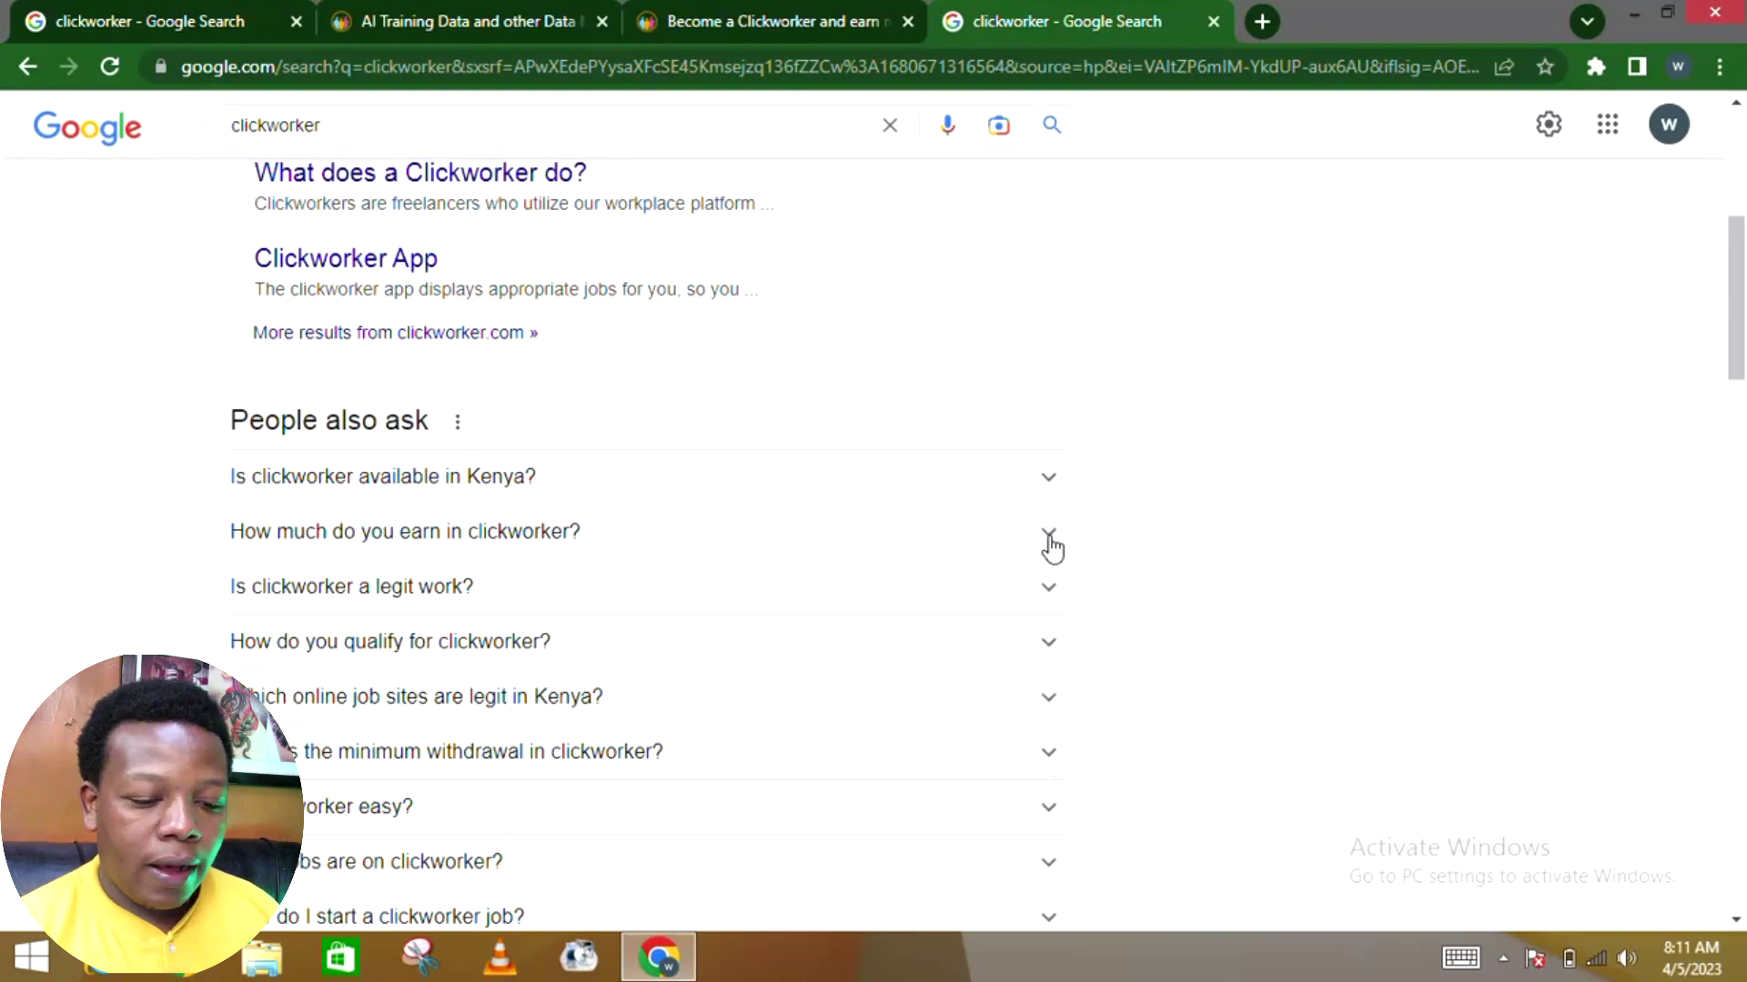
{"action": "left_click_drag", "start_coordinate": [1737, 346], "coordinate": [1743, 235]}
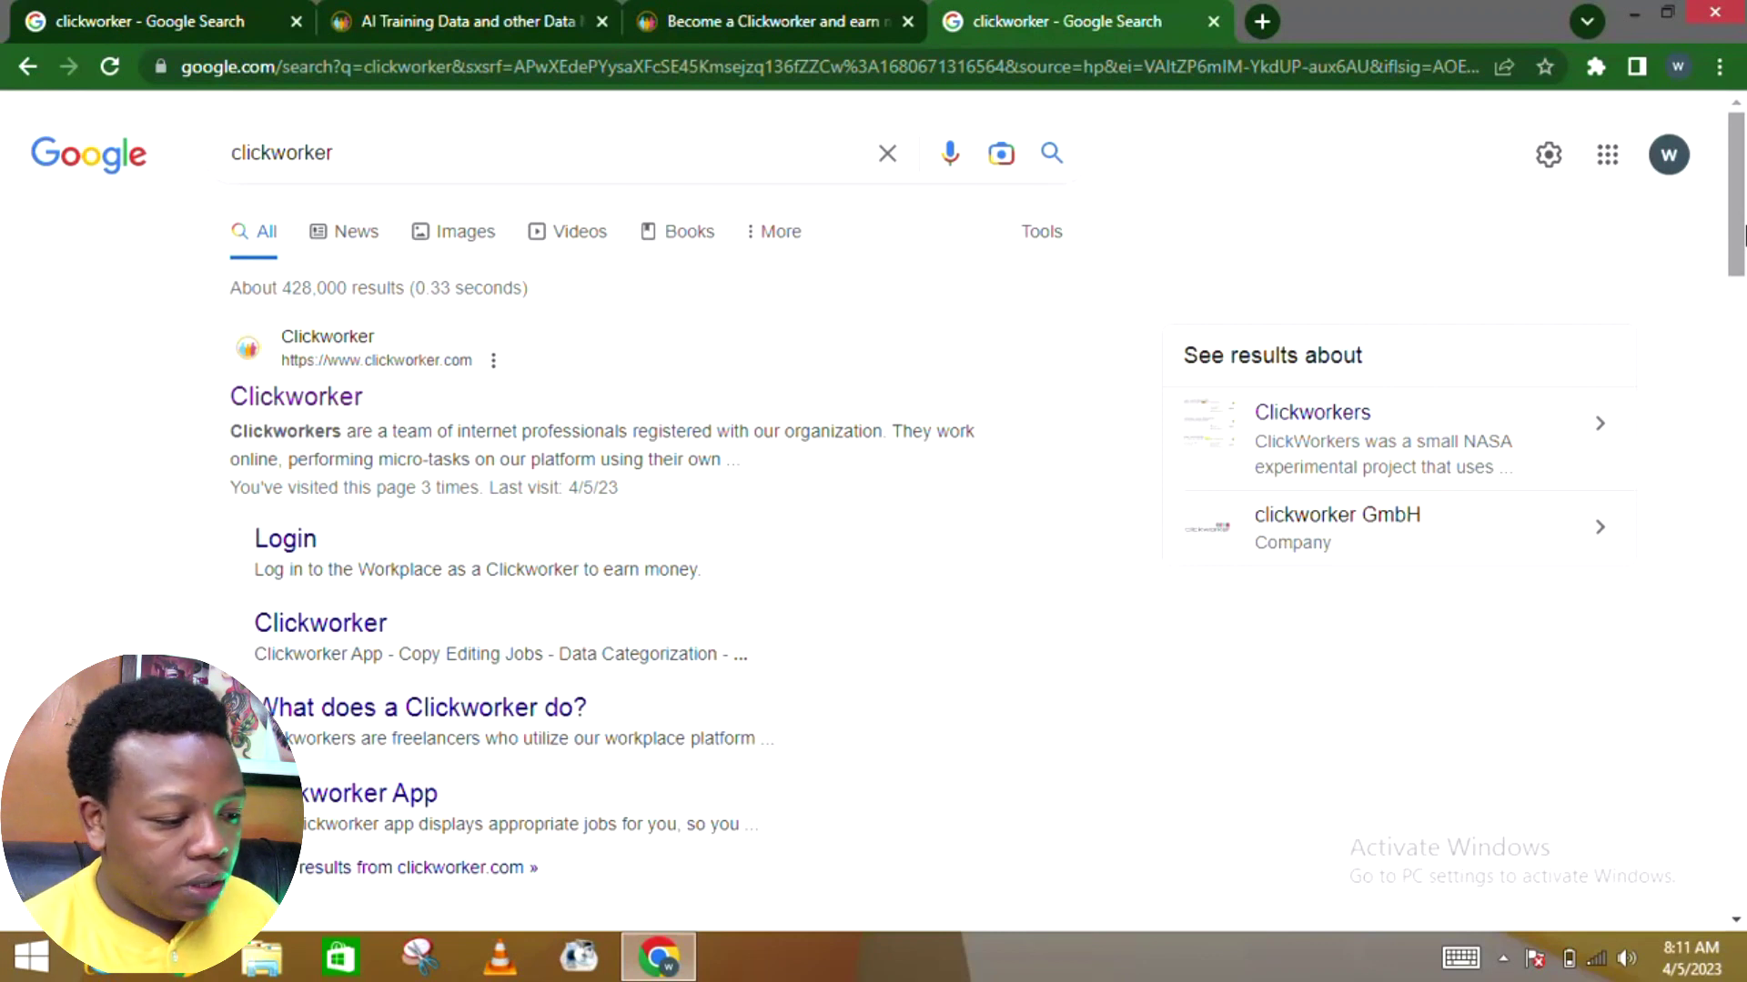
{"action": "left_click", "coordinate": [318, 405]}
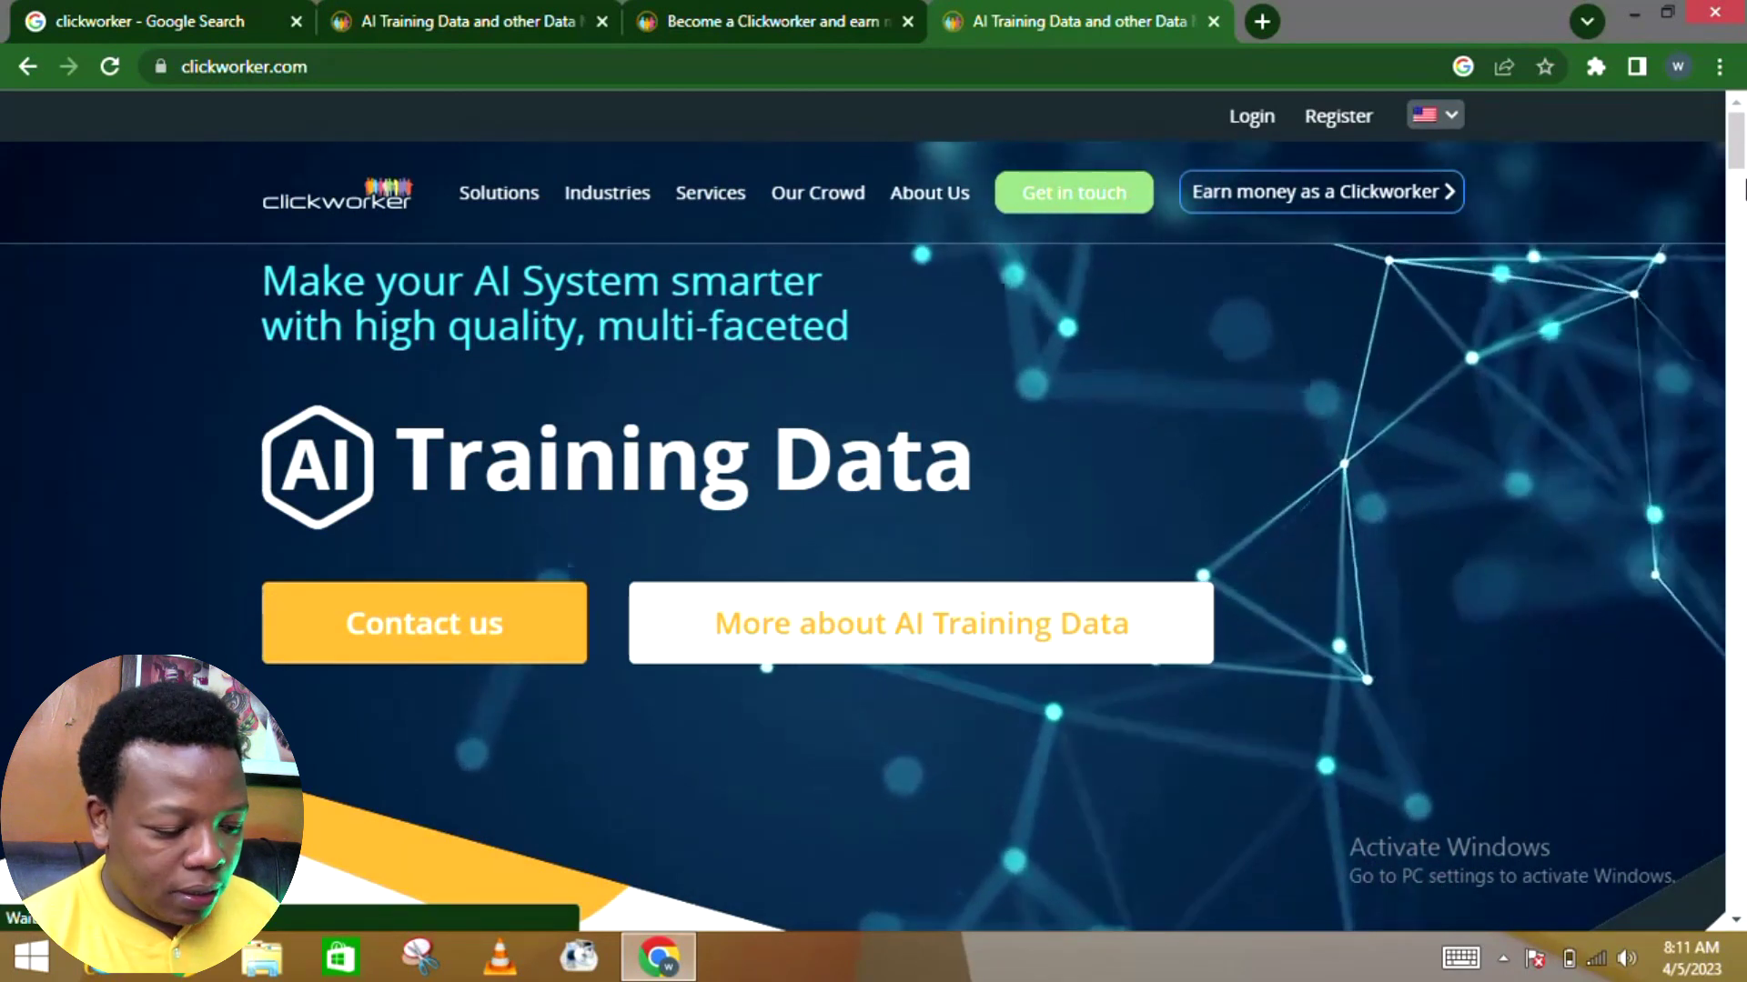
Go from the AI Training Data homepage to the page on earning money as a Clickworker
{"action": "left_click", "coordinate": [1739, 190]}
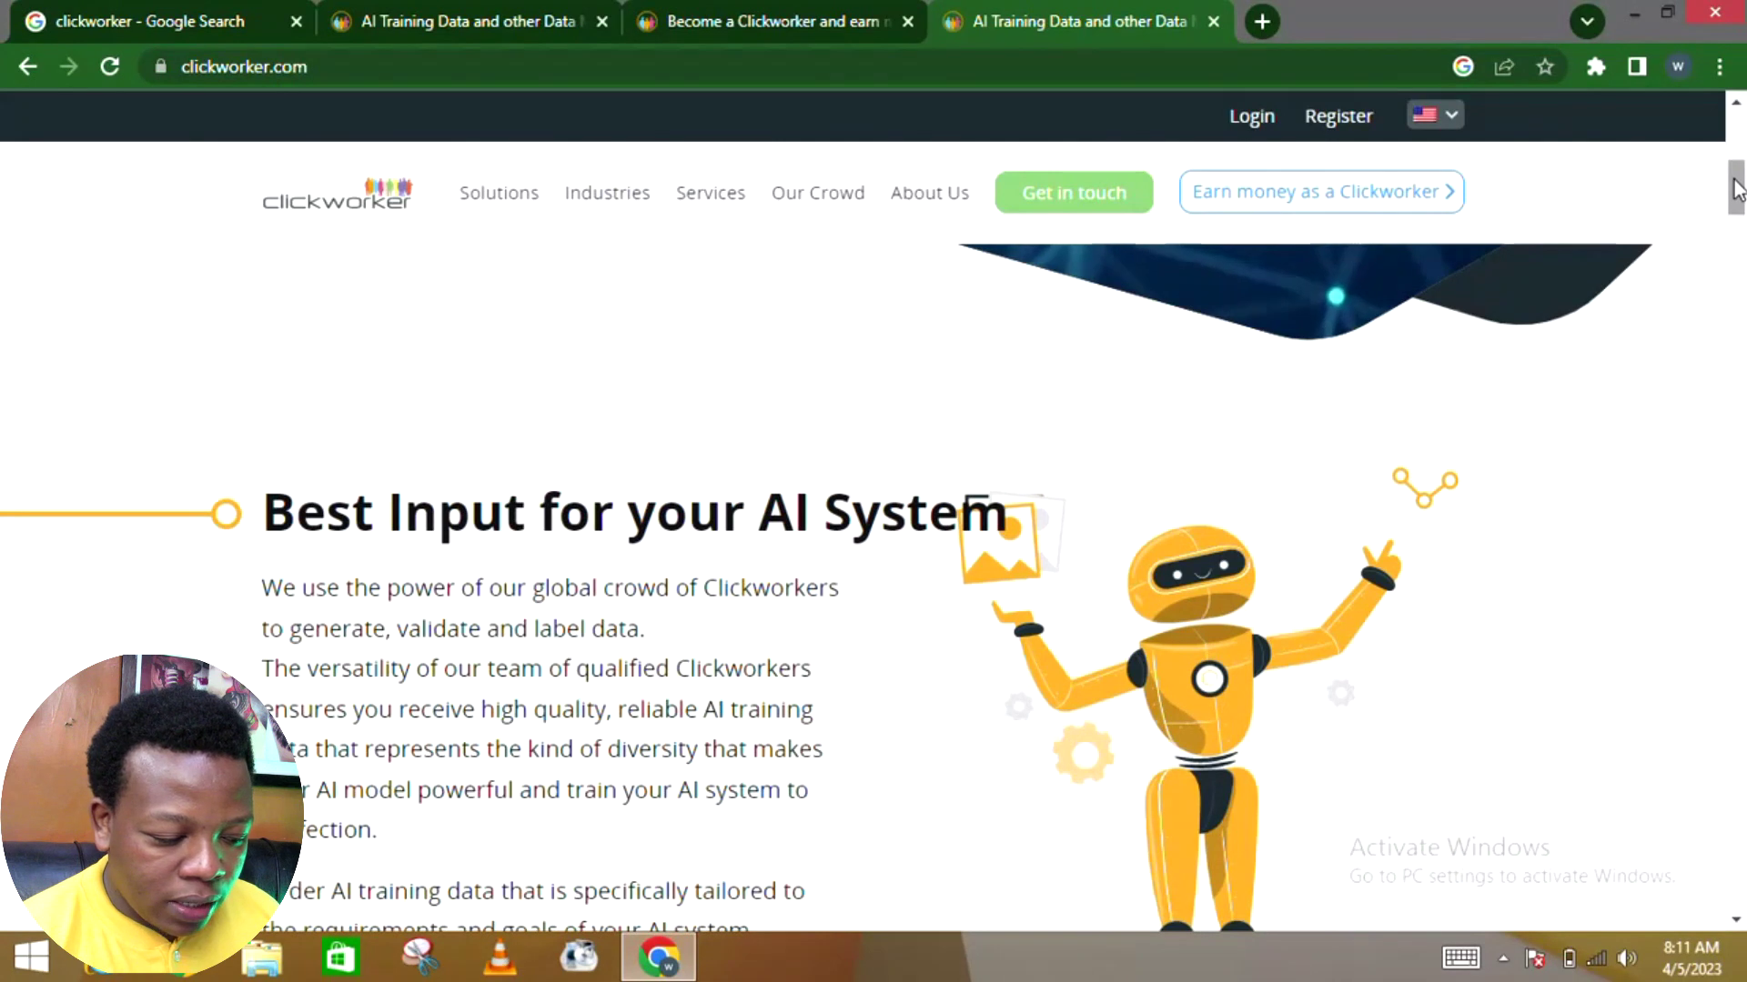
{"action": "left_click_drag", "start_coordinate": [1736, 188], "coordinate": [1736, 201]}
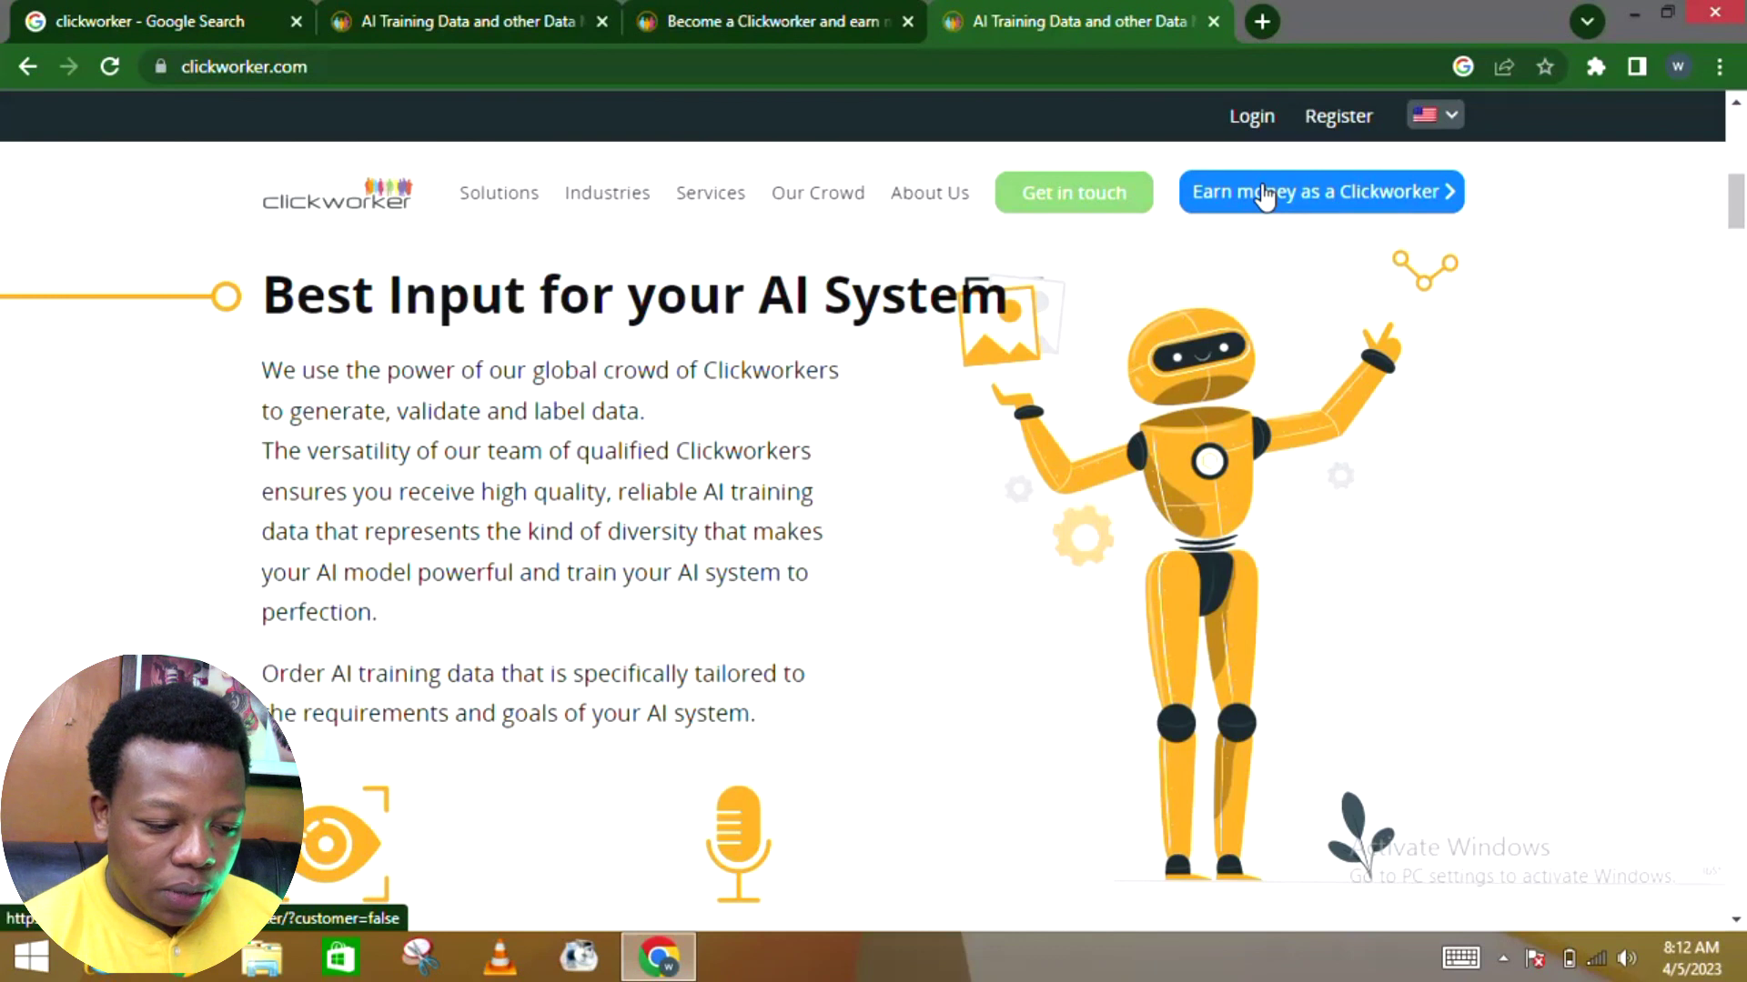
{"action": "left_click", "coordinate": [1265, 196]}
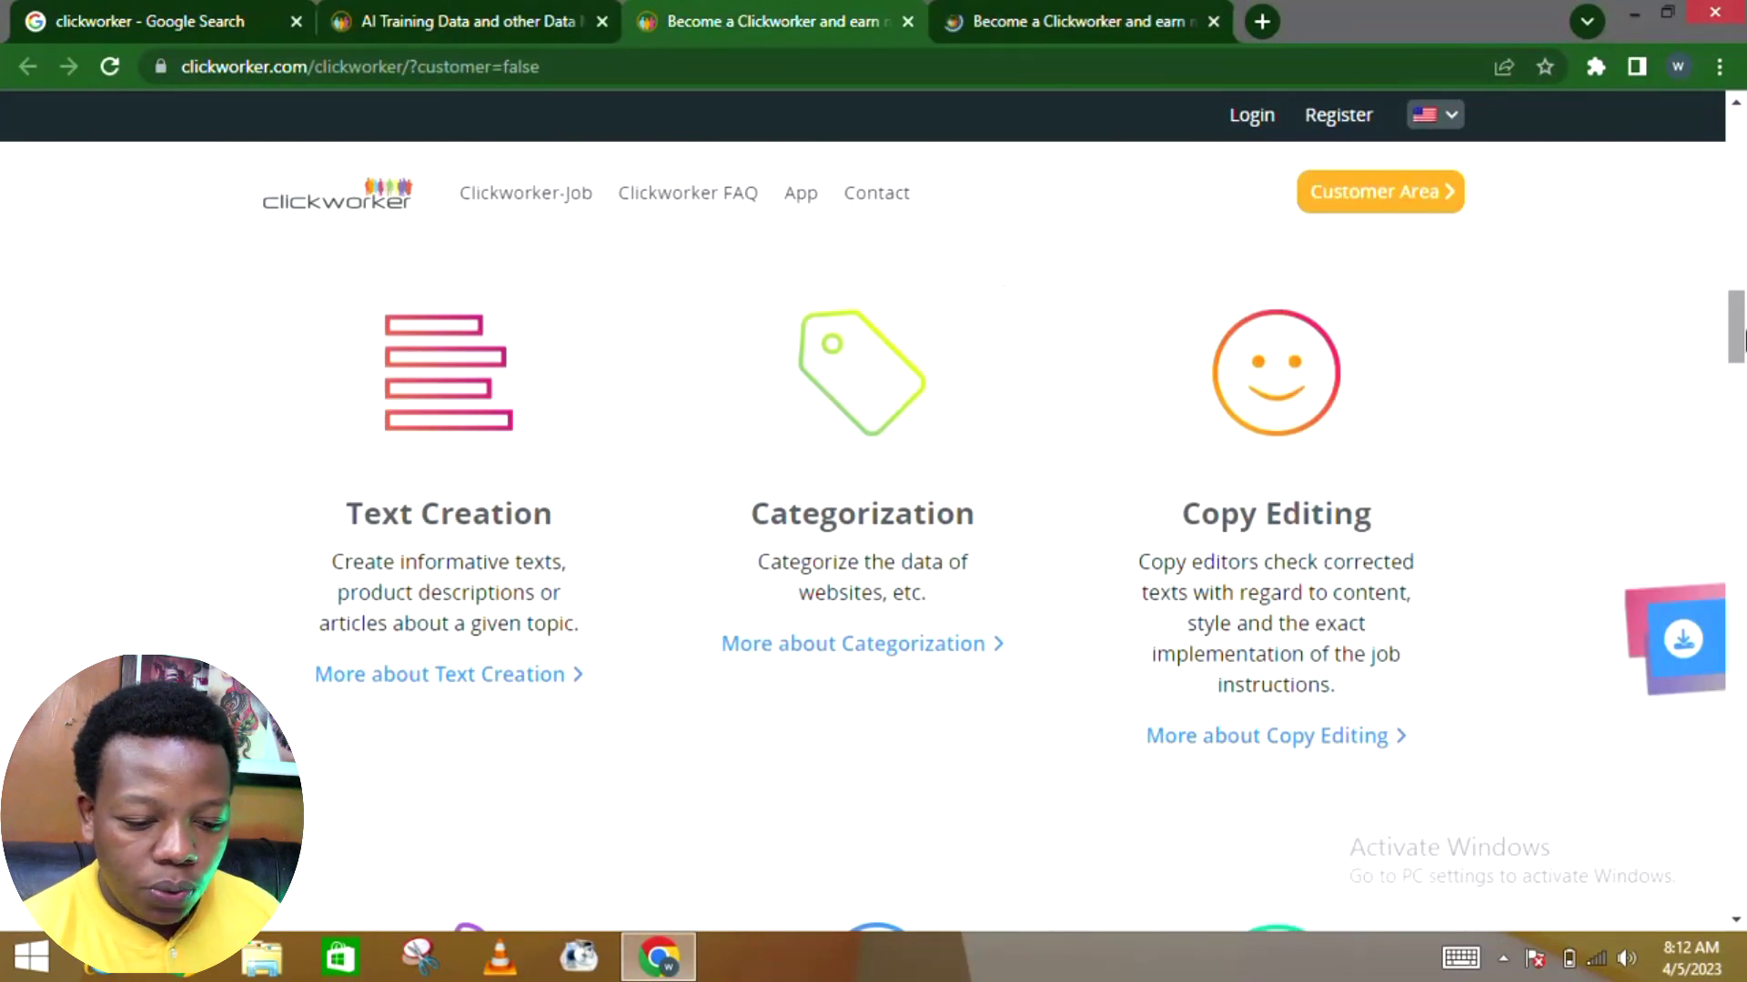
{"action": "left_click_drag", "start_coordinate": [1739, 339], "coordinate": [1739, 126]}
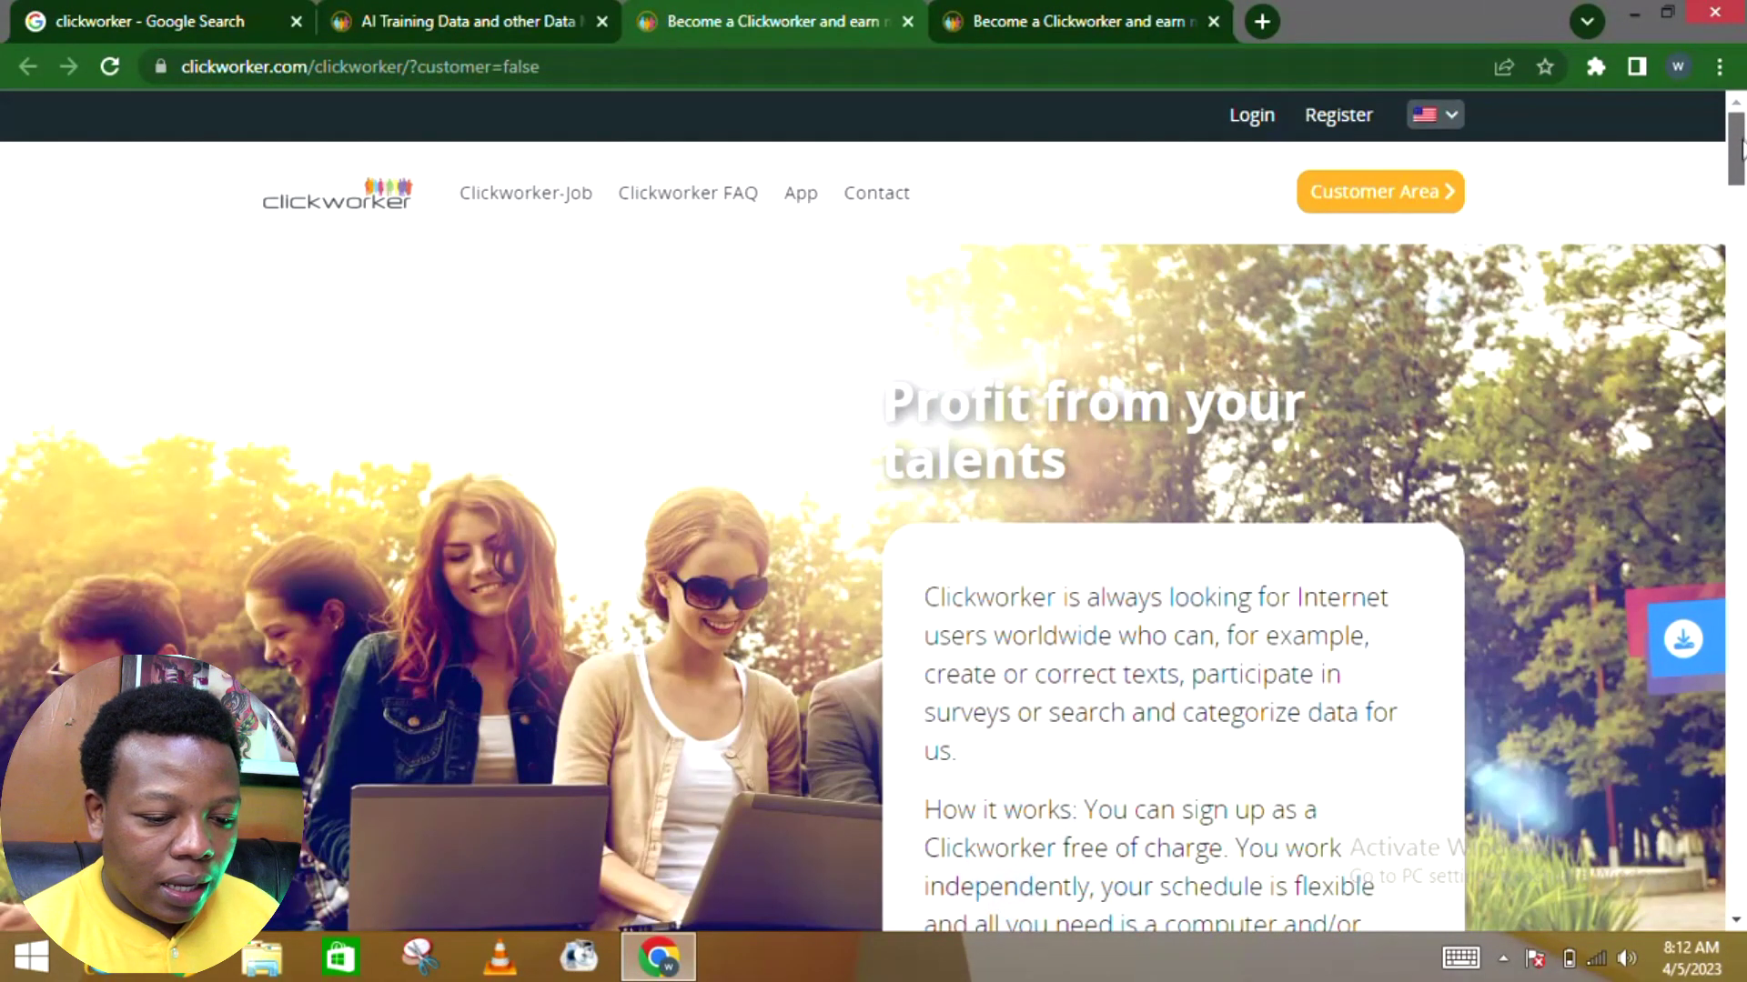
{"action": "scroll", "coordinate": [1740, 157], "scroll_direction": "down", "scroll_amount": 1}
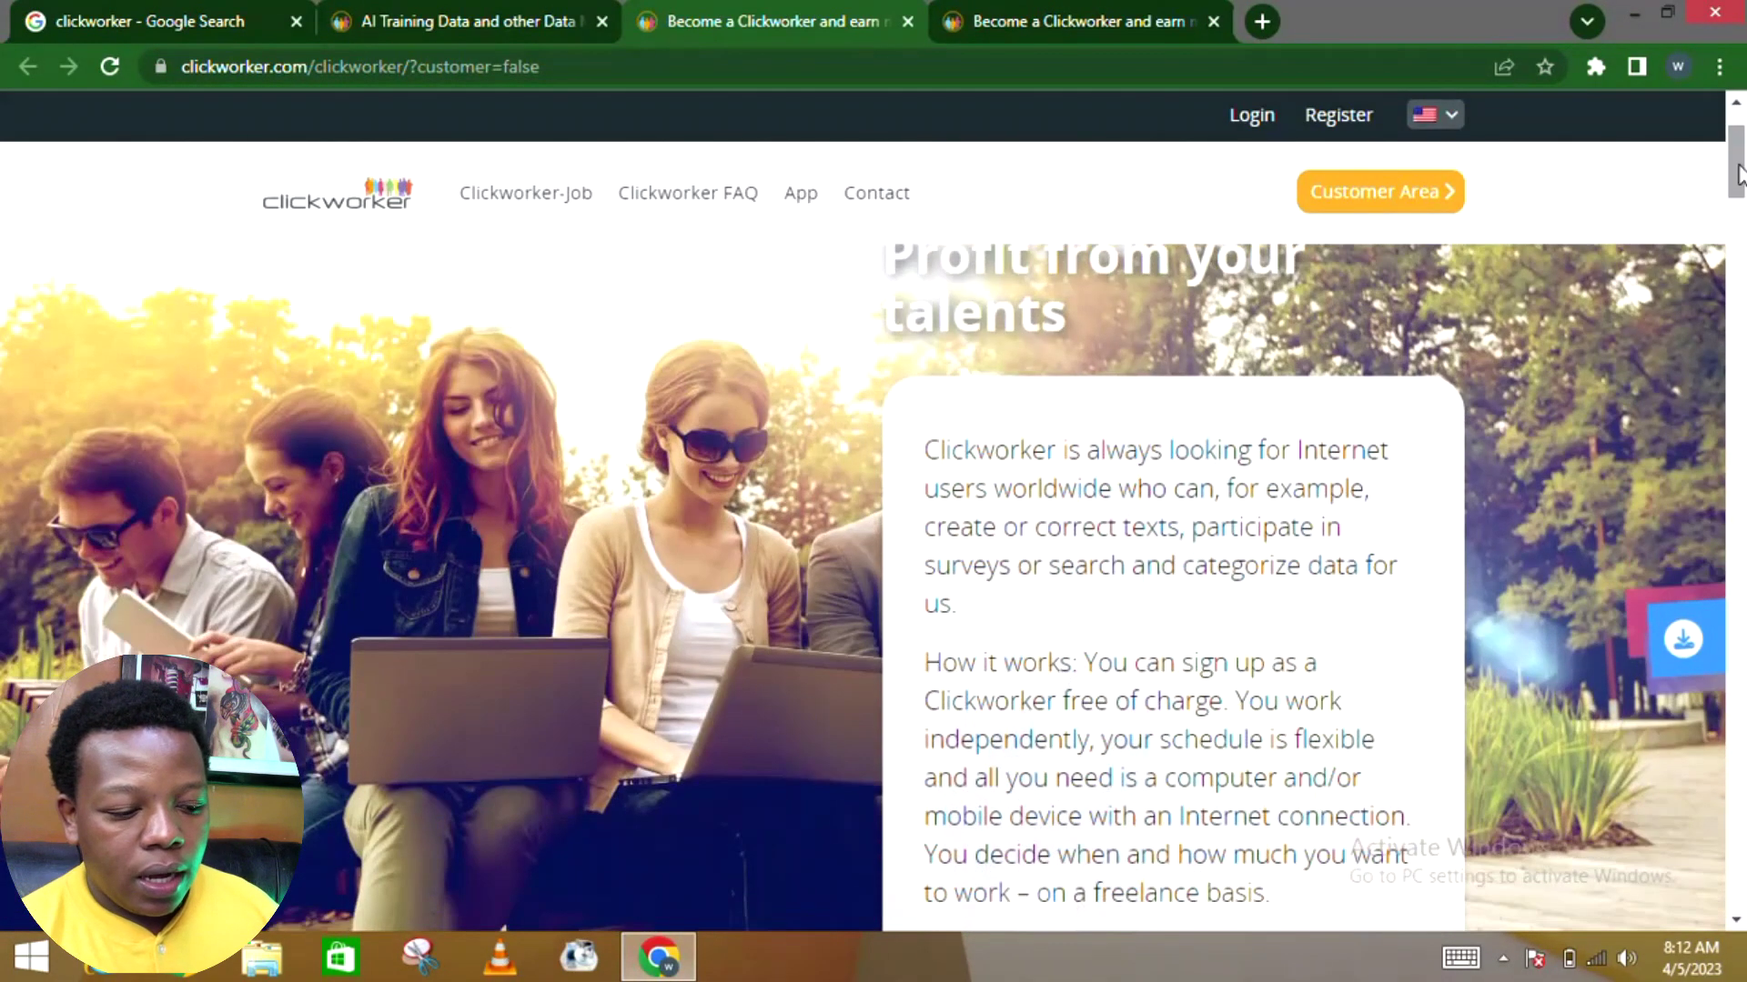
{"action": "scroll", "coordinate": [1738, 147], "scroll_direction": "up", "scroll_amount": 1}
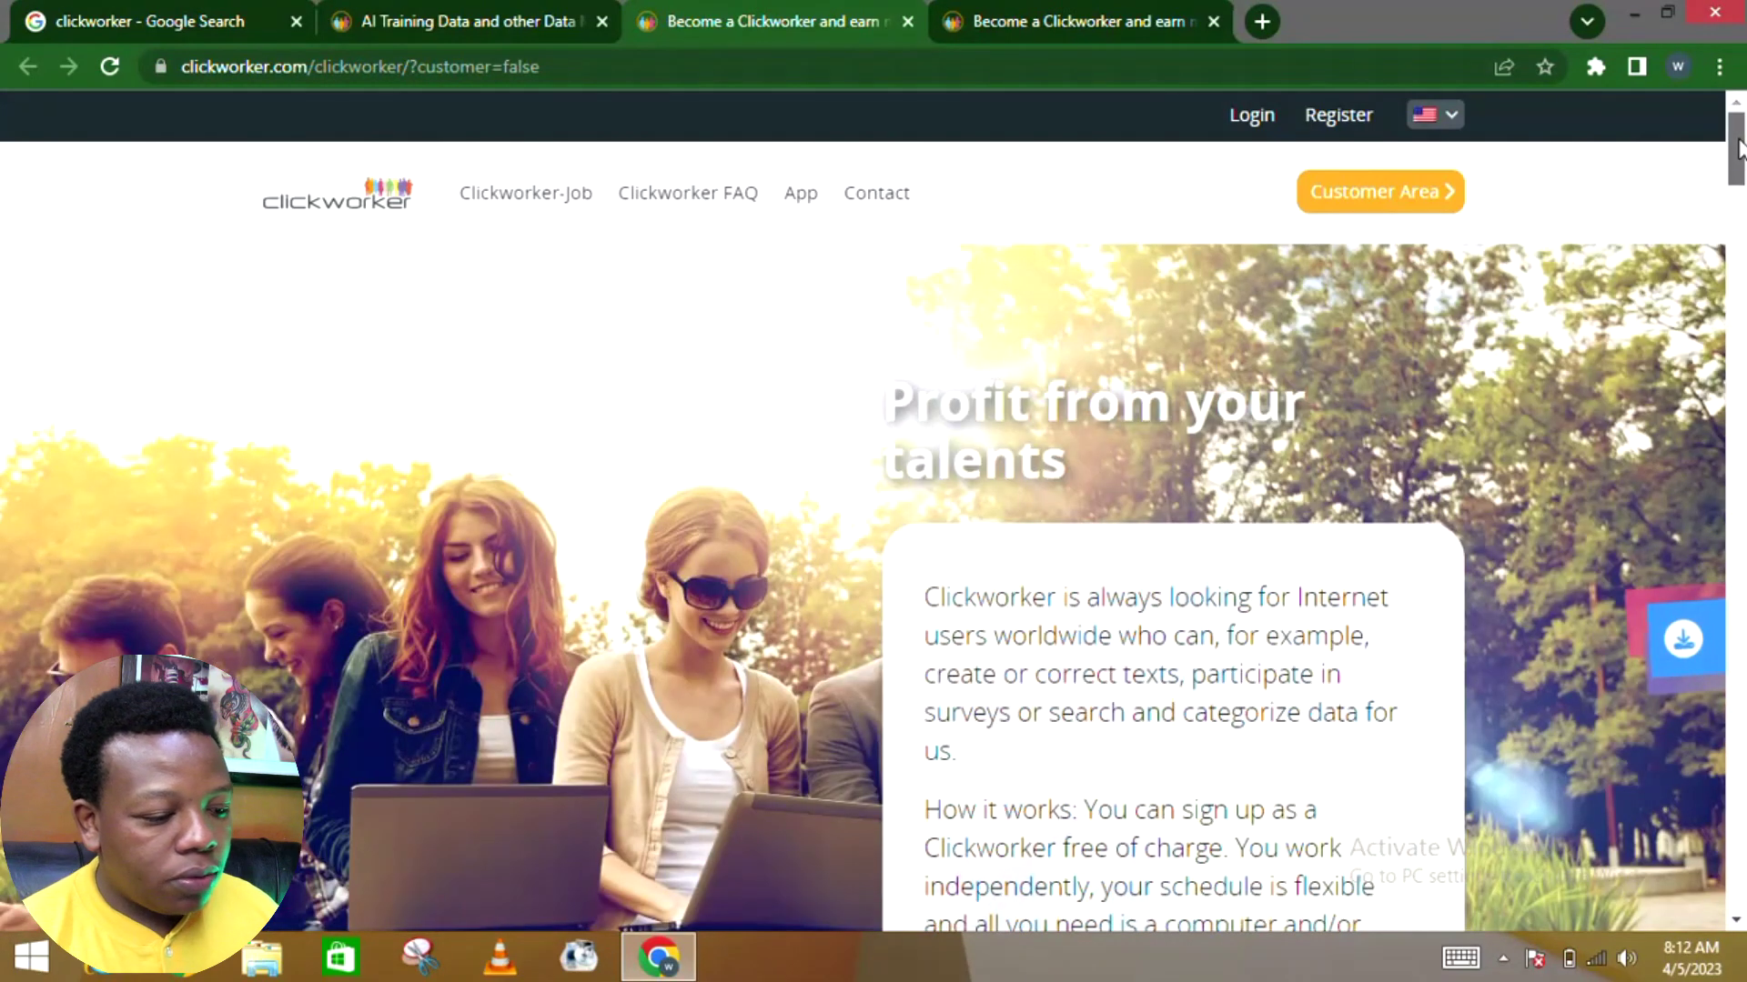
{"action": "left_click_drag", "start_coordinate": [1739, 147], "coordinate": [1739, 189]}
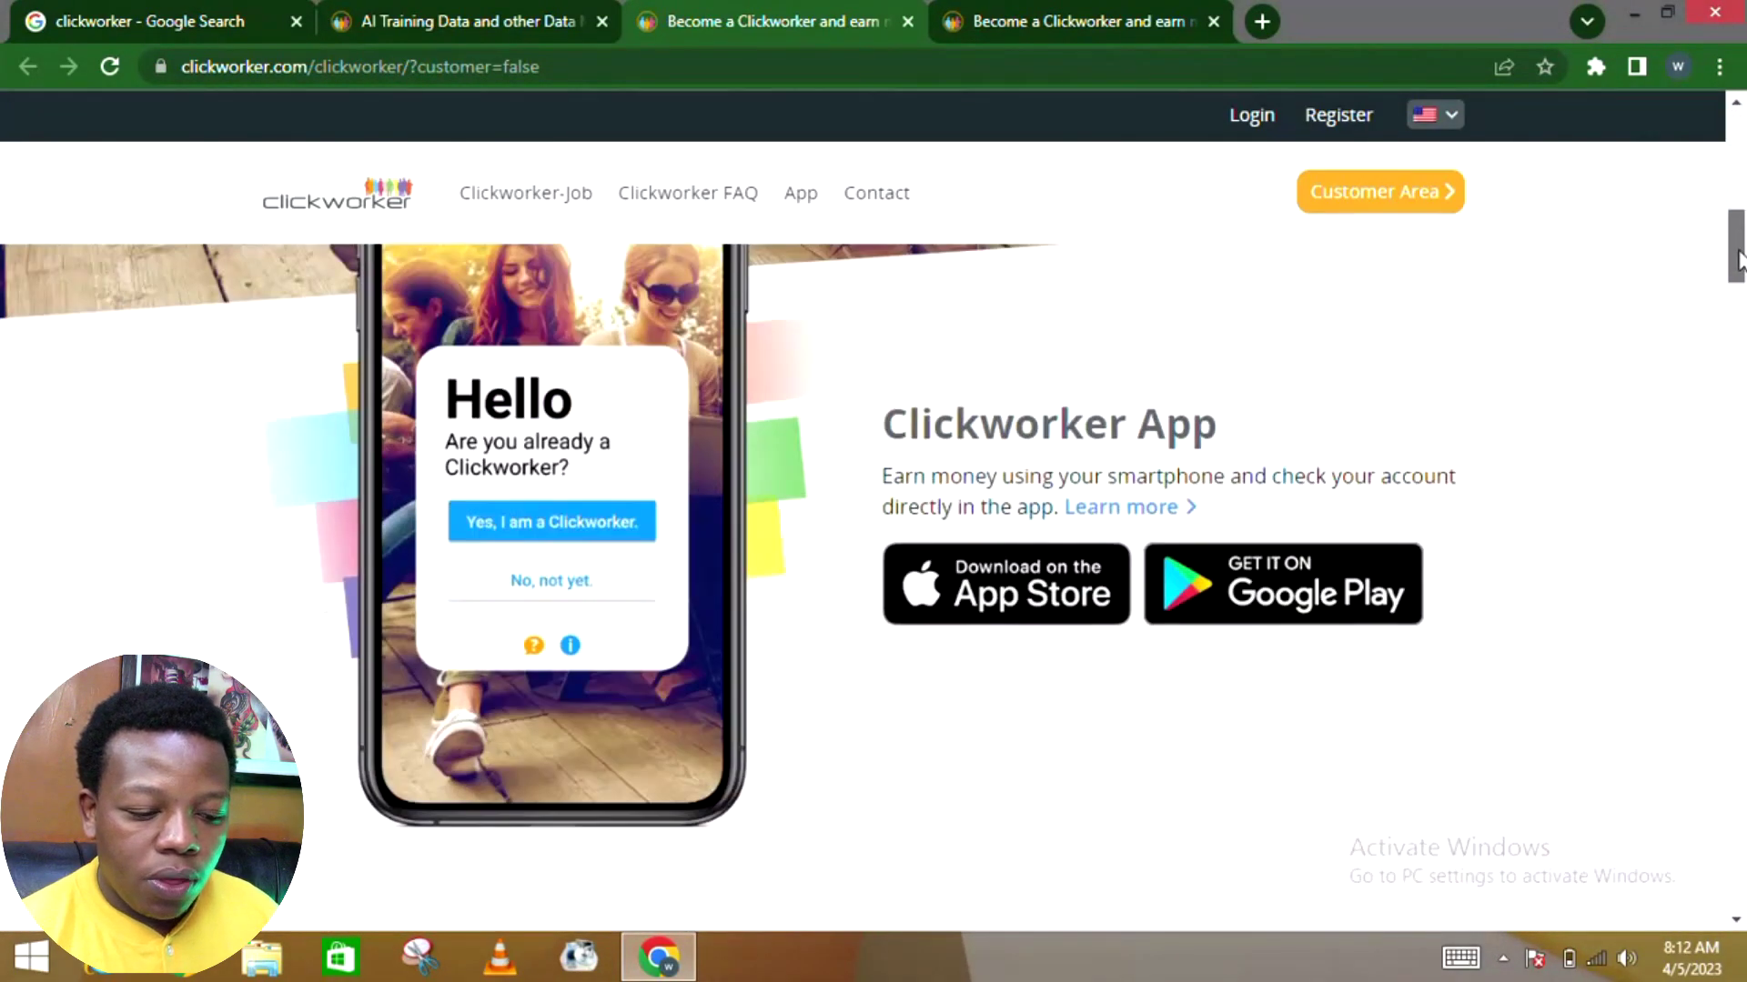
{"action": "mouse_move", "coordinate": [1739, 188]}
{"action": "left_mouse_down"}
{"action": "mouse_move", "coordinate": [1739, 335]}
{"action": "mouse_move", "coordinate": [1739, 130]}
{"action": "left_mouse_up"}
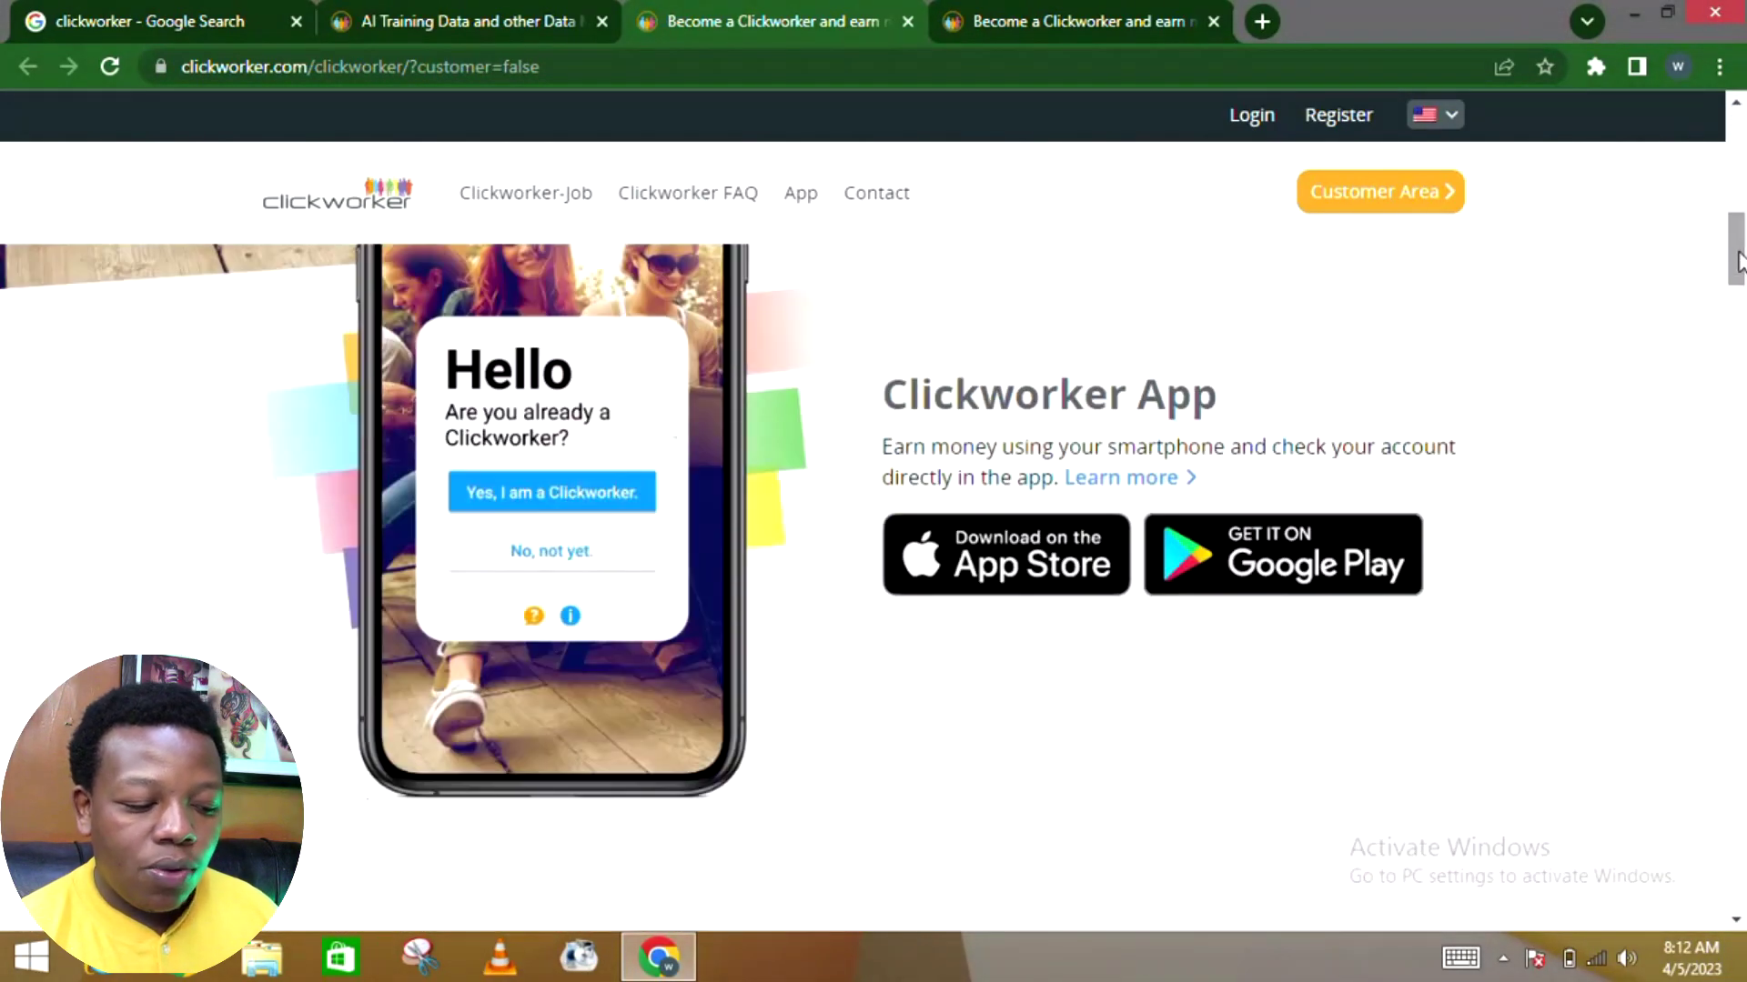
{"action": "left_click_drag", "start_coordinate": [1741, 127], "coordinate": [1739, 259]}
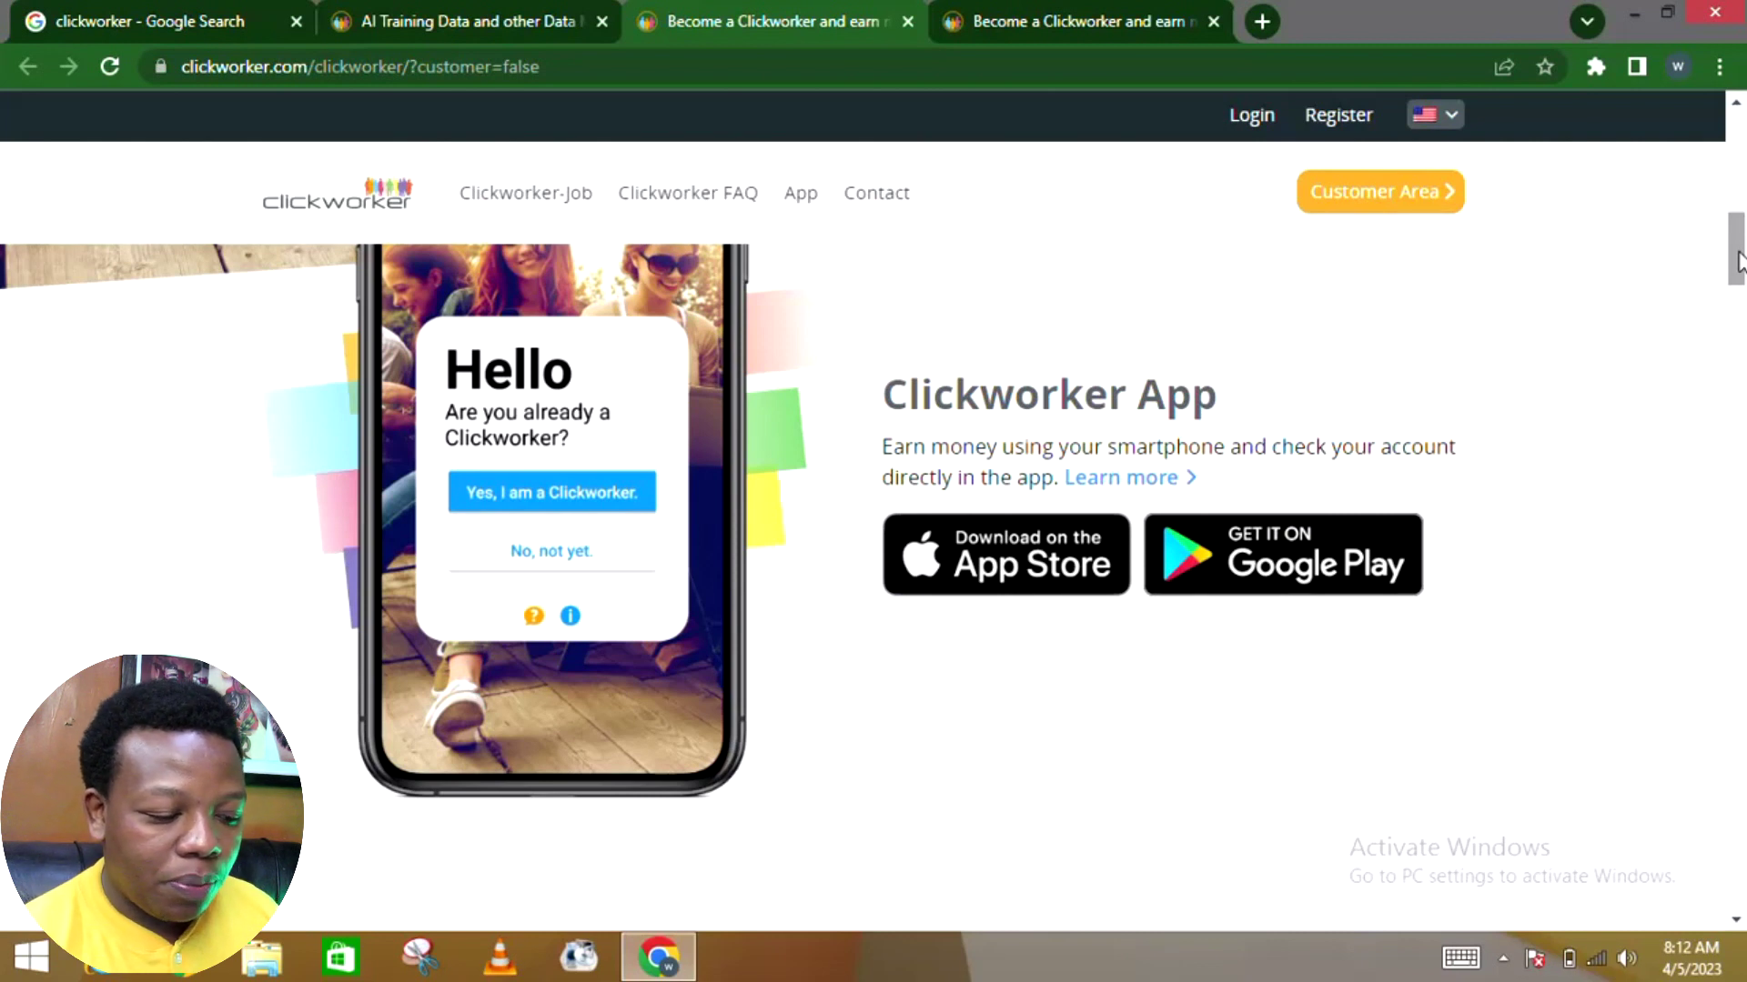
{"action": "left_click_drag", "start_coordinate": [1738, 260], "coordinate": [1742, 311]}
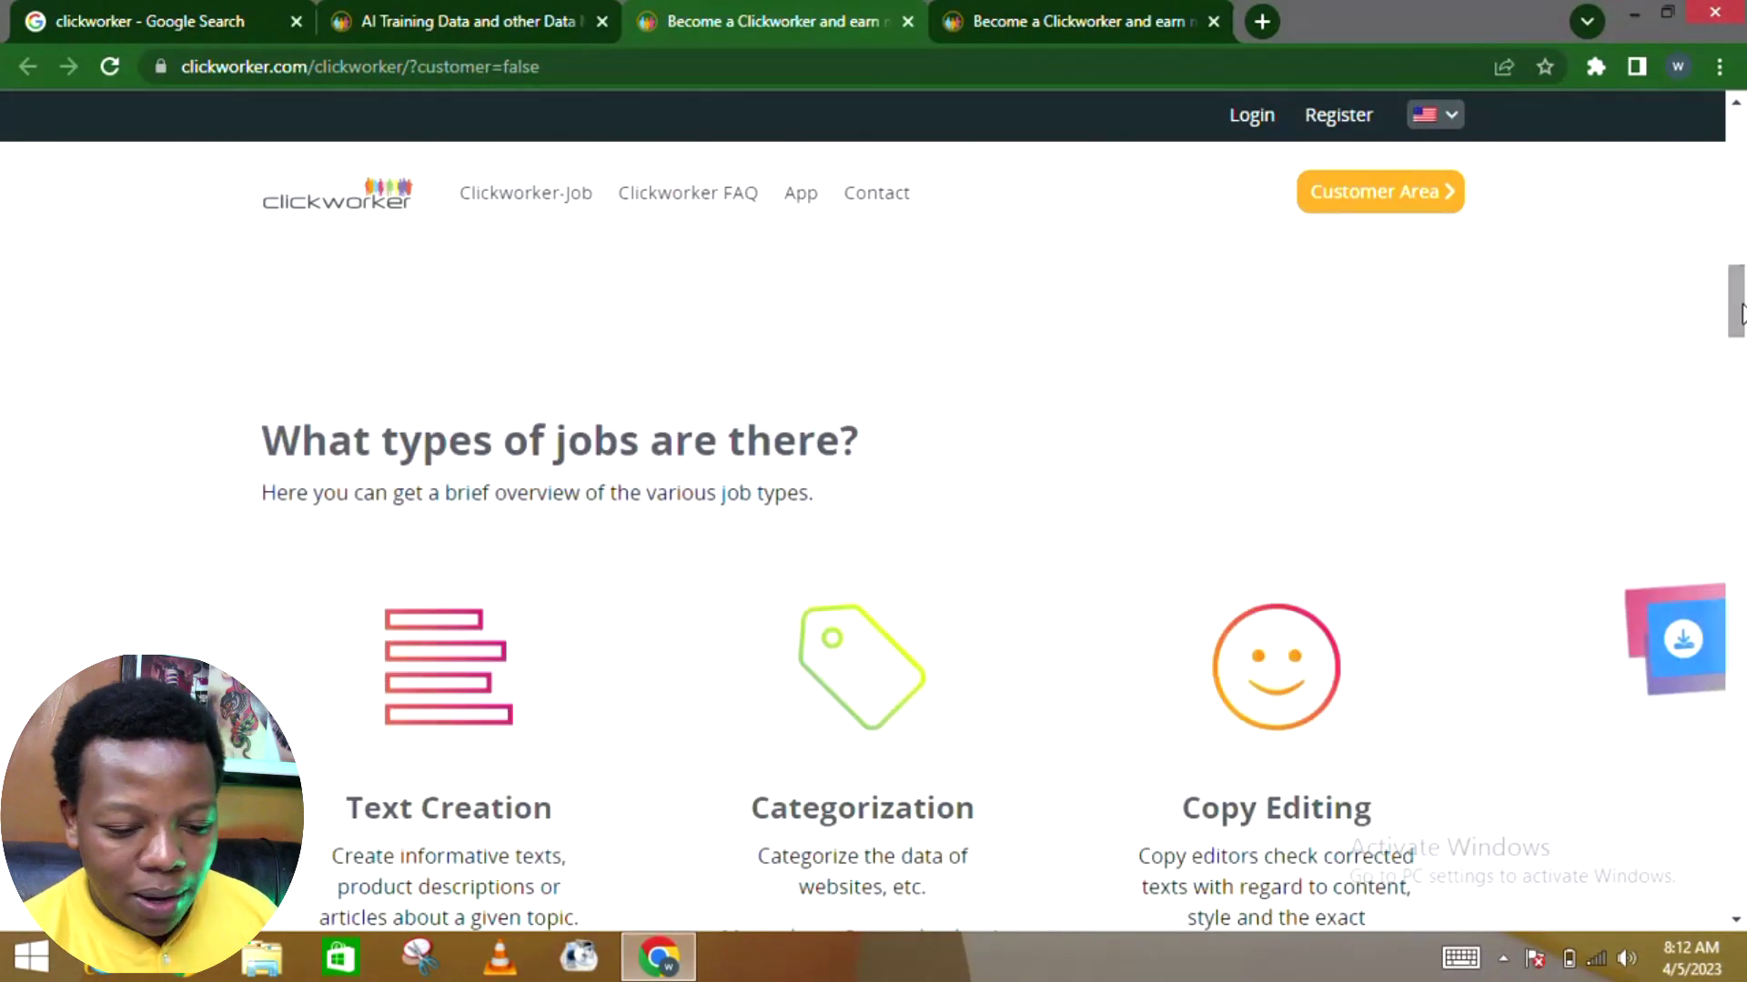
{"action": "left_click_drag", "start_coordinate": [1741, 312], "coordinate": [1741, 162]}
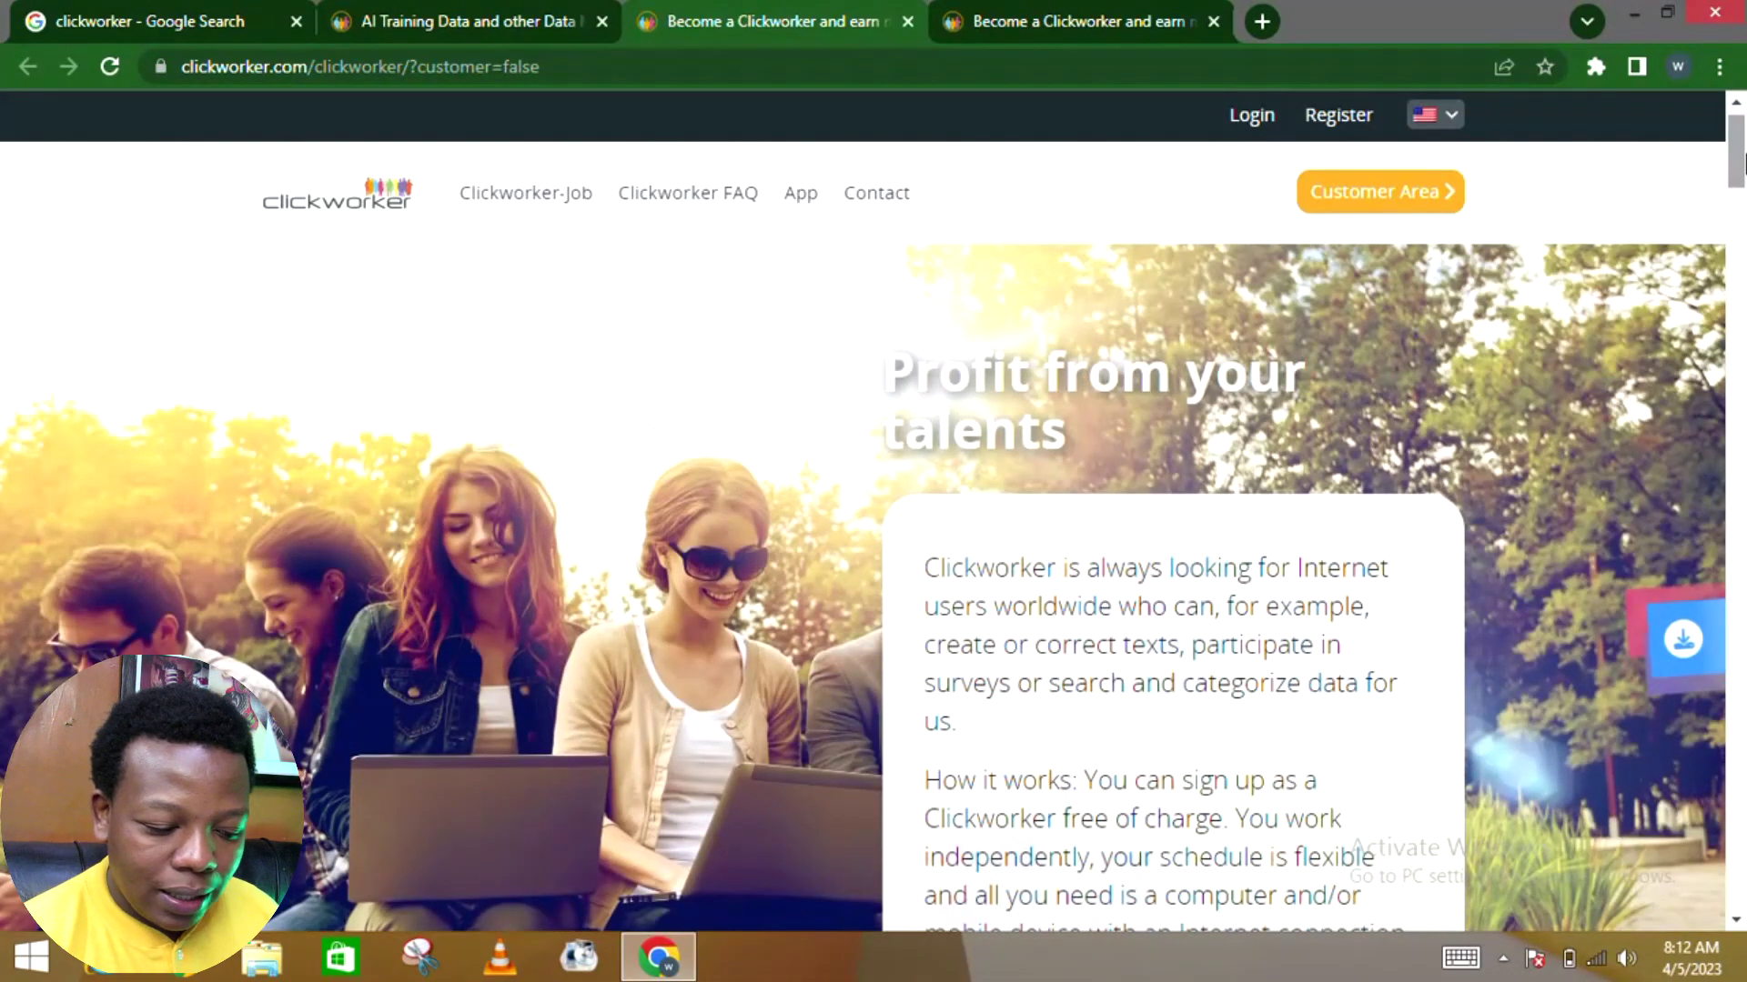
{"action": "left_click_drag", "start_coordinate": [1741, 161], "coordinate": [1741, 167]}
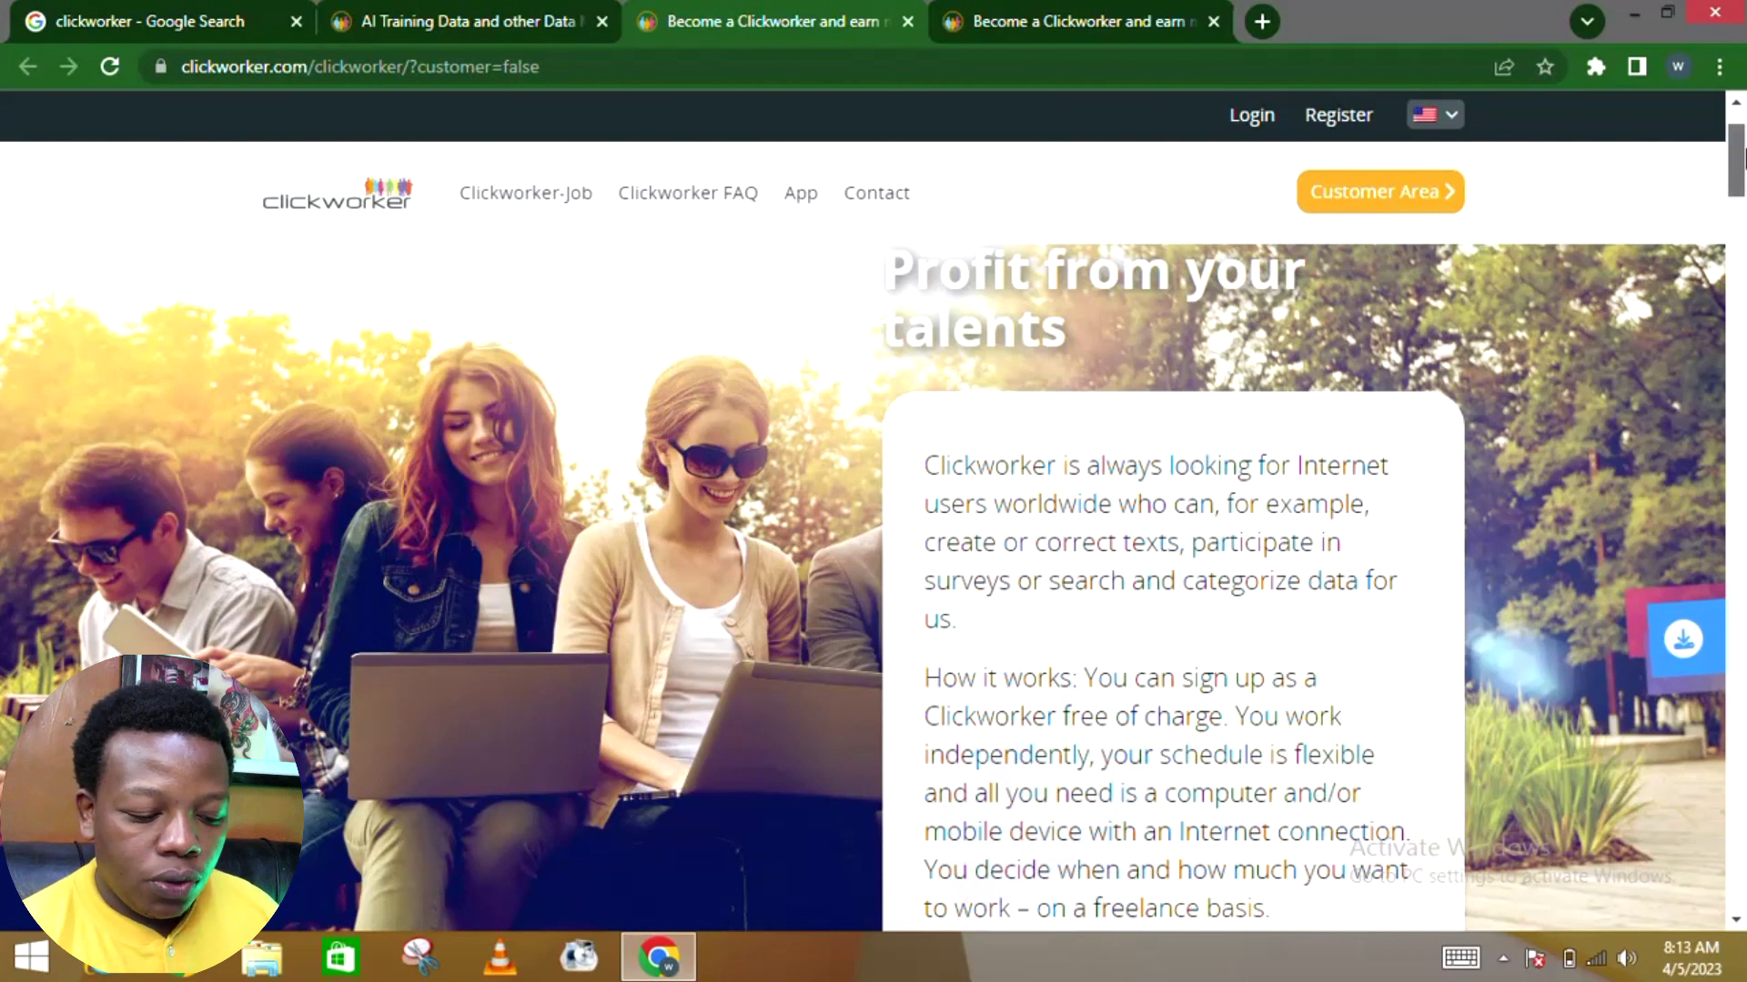
{"action": "left_click_drag", "start_coordinate": [1743, 157], "coordinate": [1743, 166]}
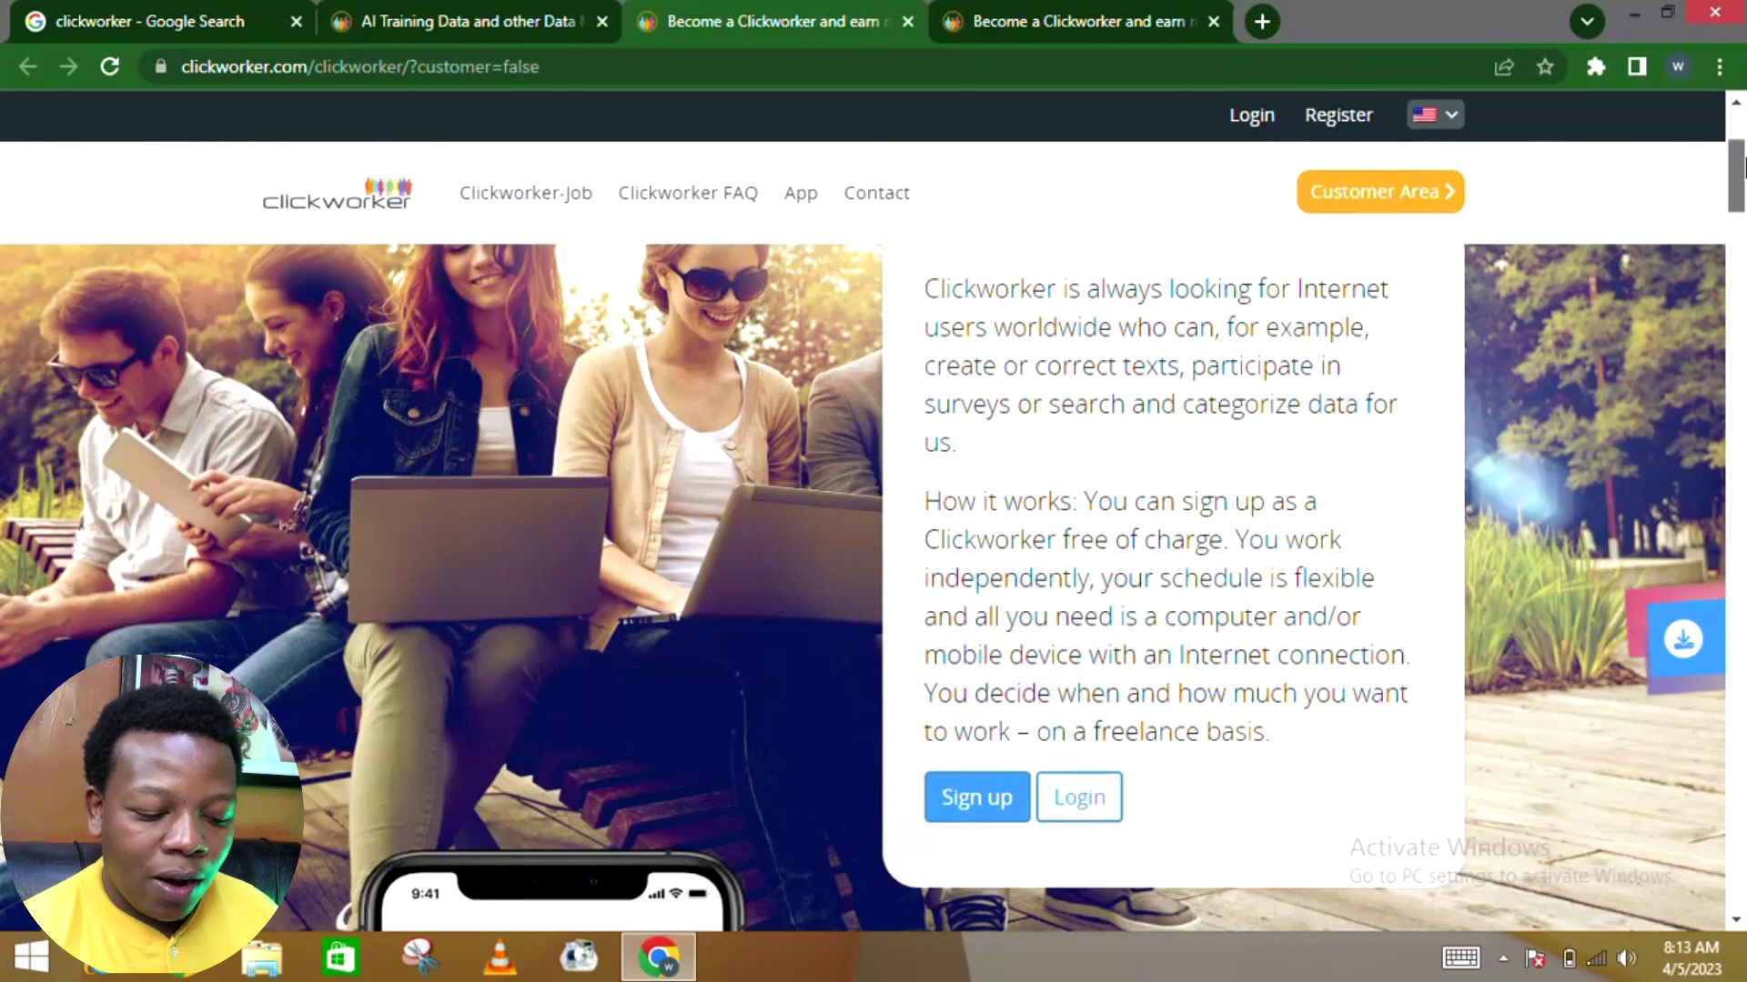
{"action": "scroll", "coordinate": [1743, 165], "scroll_direction": "down", "scroll_amount": 1}
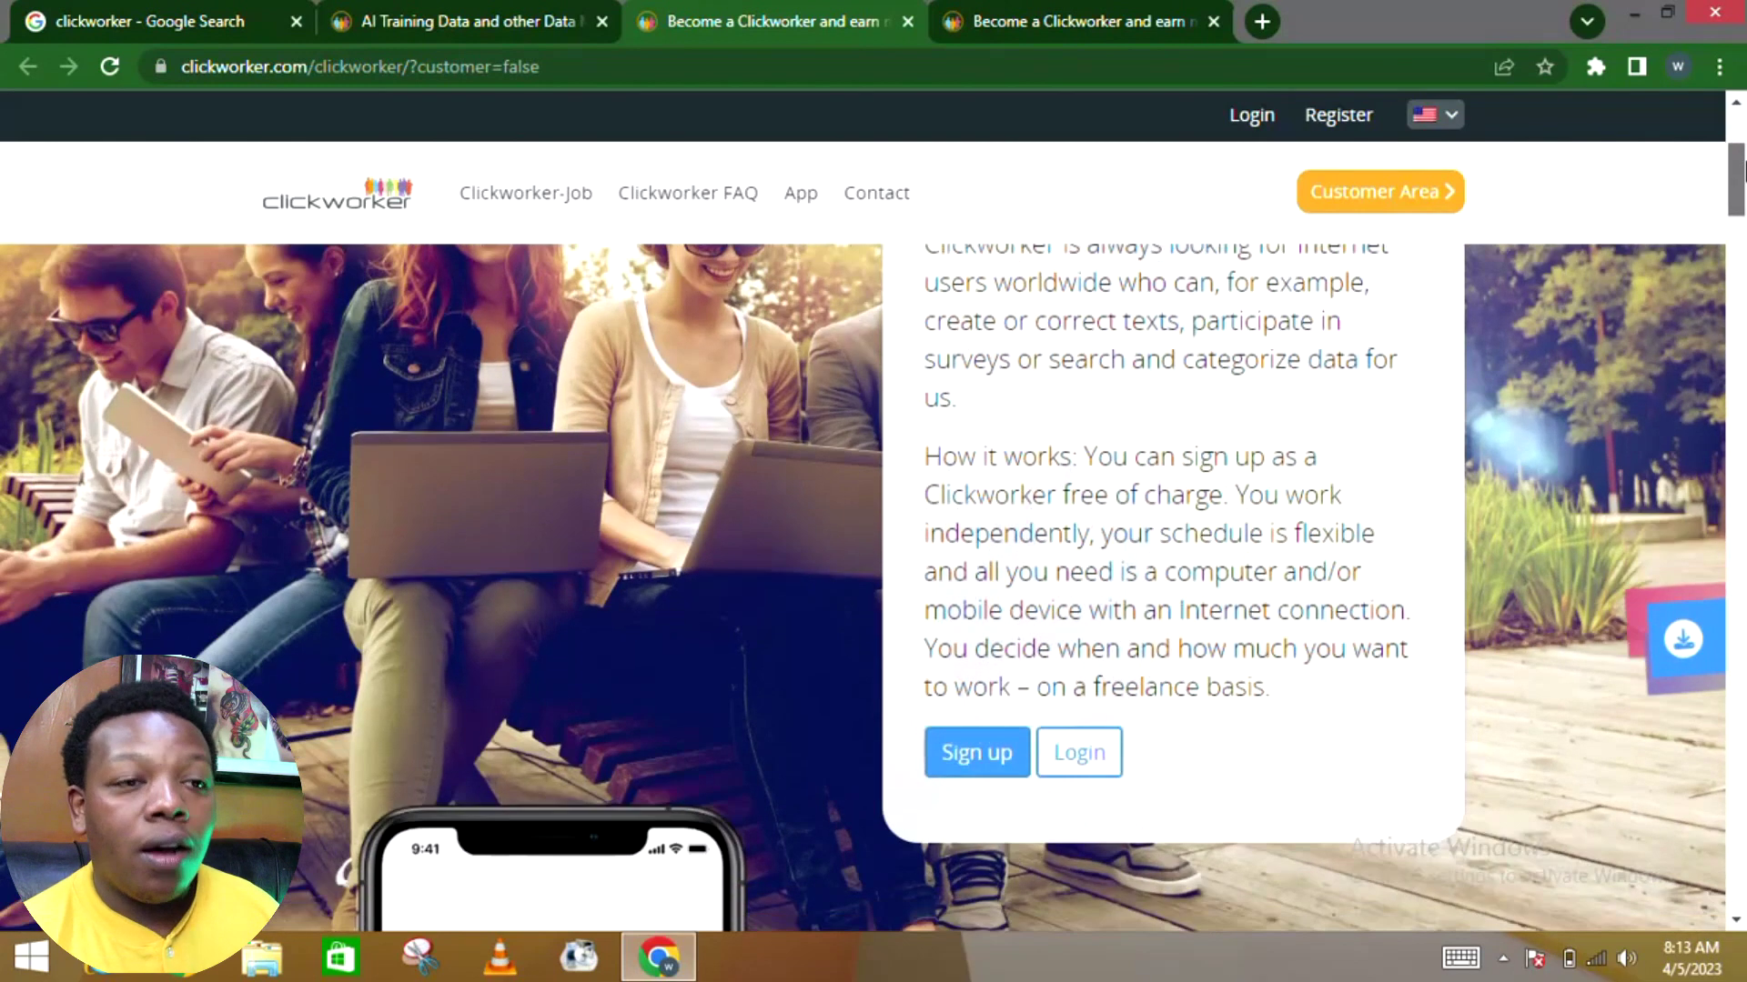
{"action": "left_click_drag", "start_coordinate": [1743, 165], "coordinate": [1743, 187]}
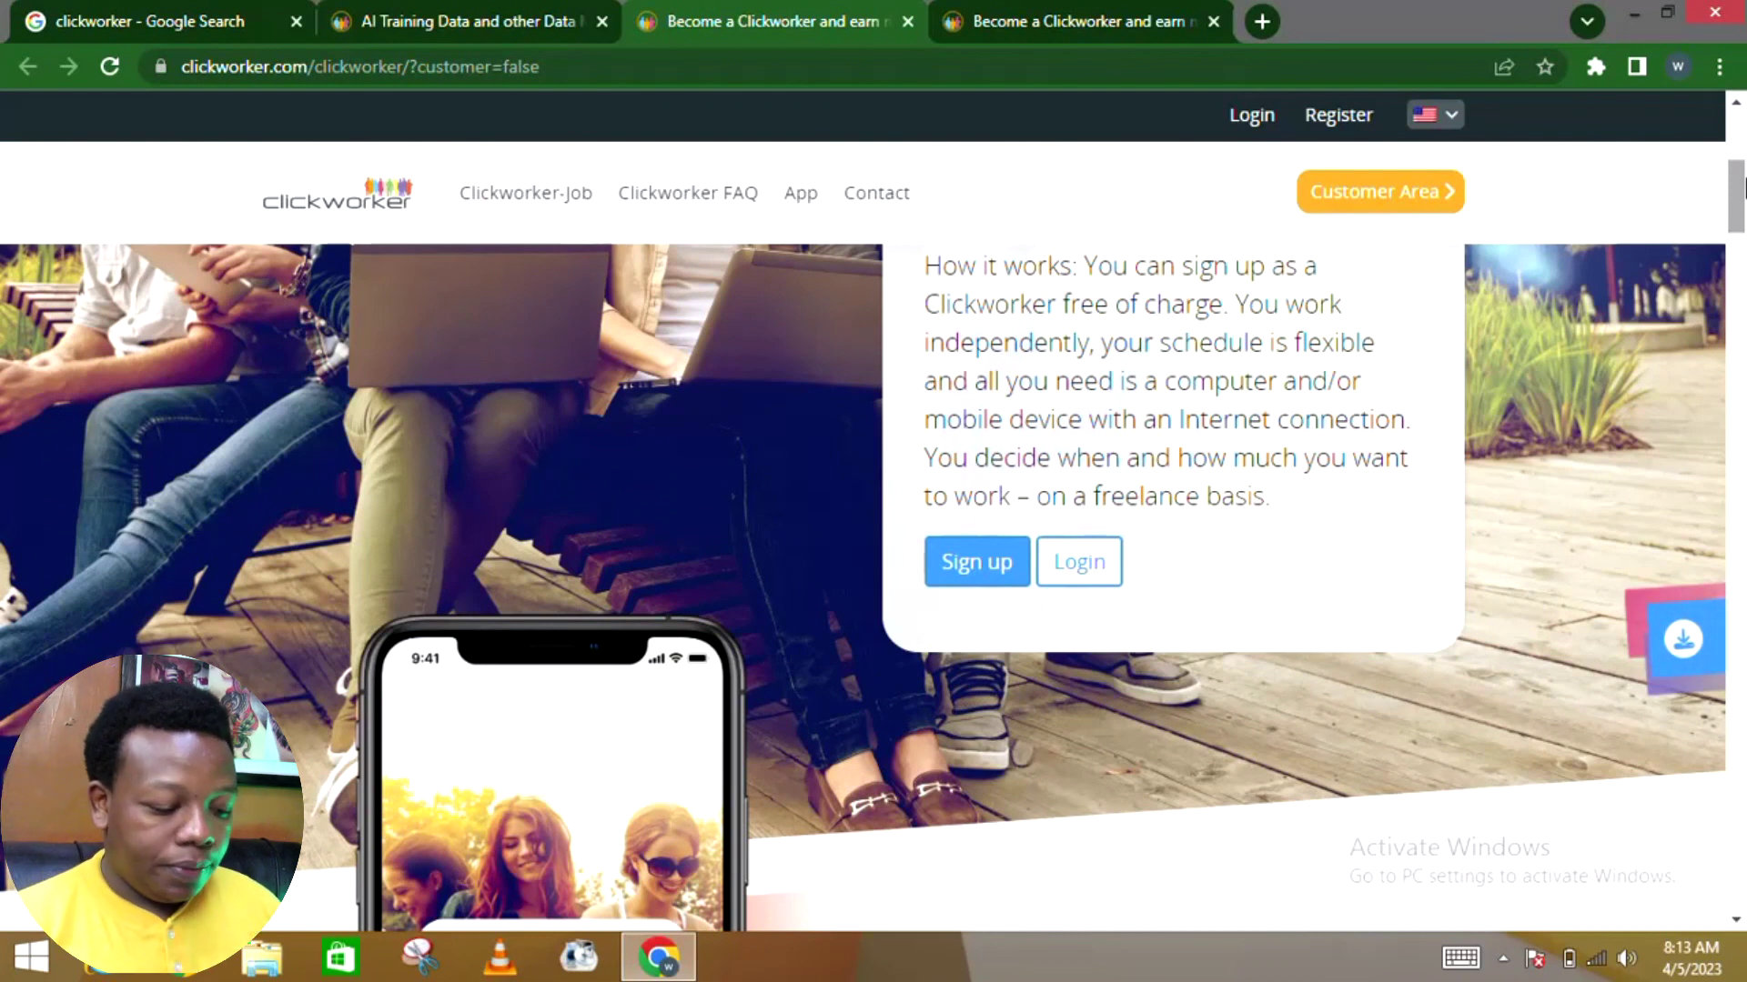
{"action": "left_click_drag", "start_coordinate": [1741, 184], "coordinate": [1743, 235]}
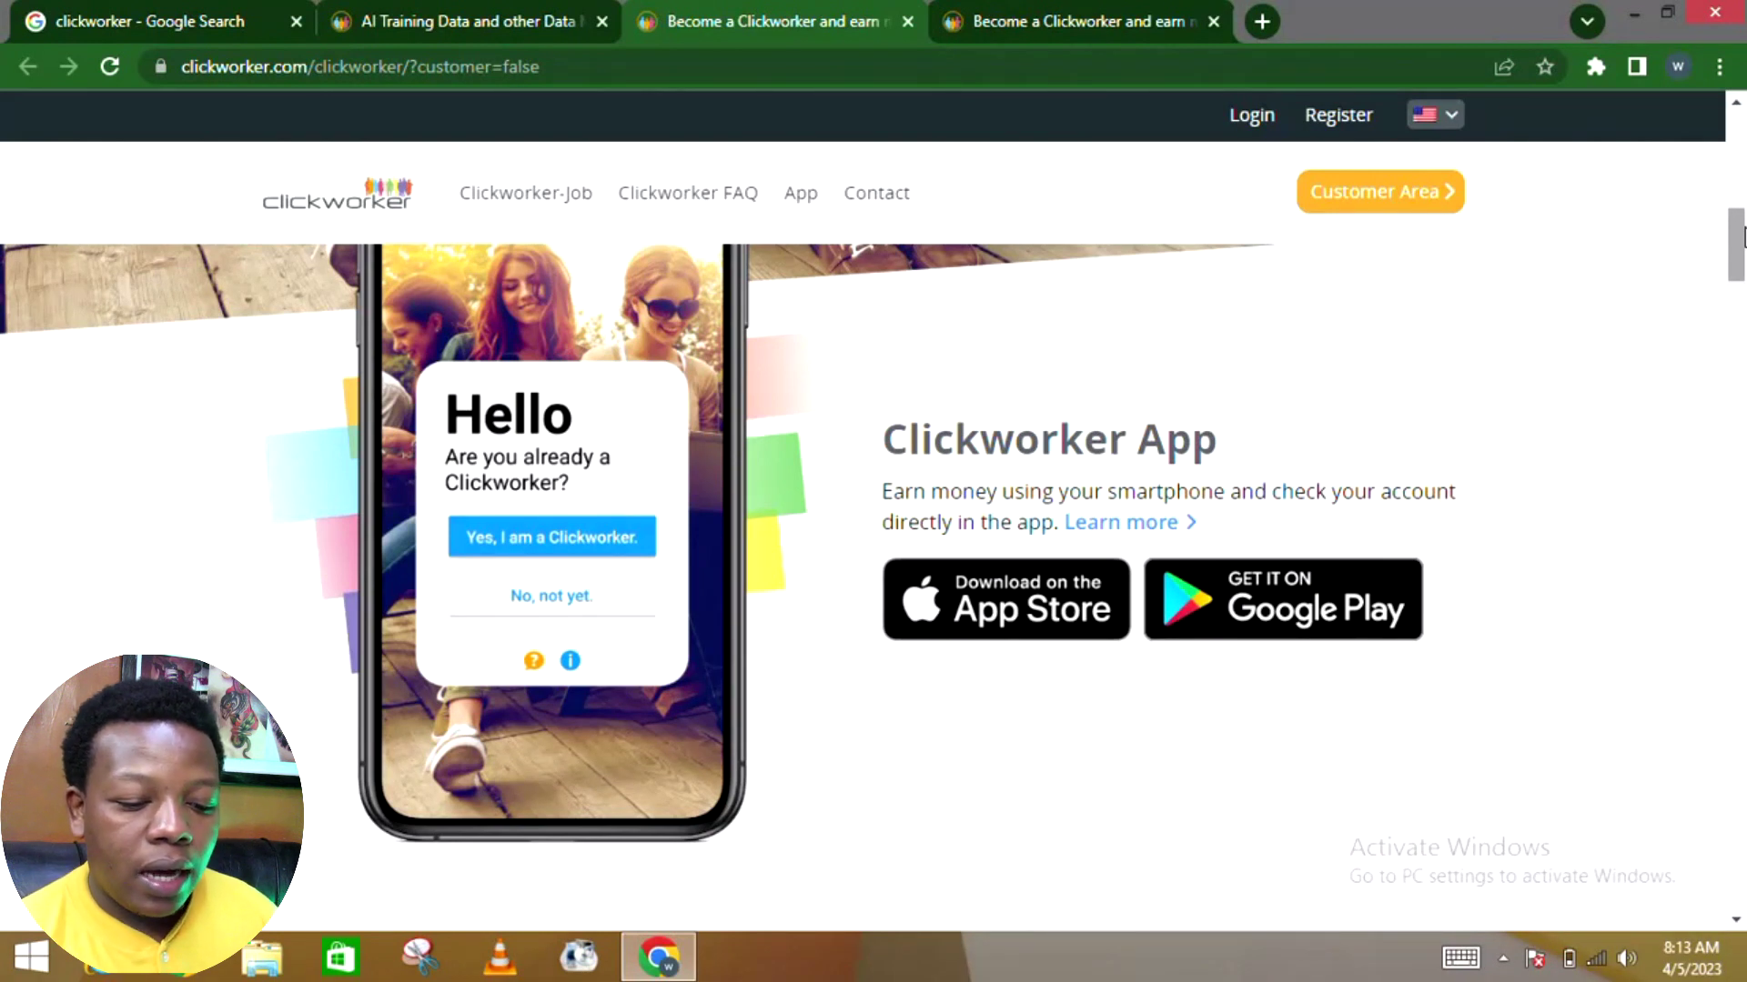
{"action": "left_click_drag", "start_coordinate": [1742, 236], "coordinate": [1743, 239]}
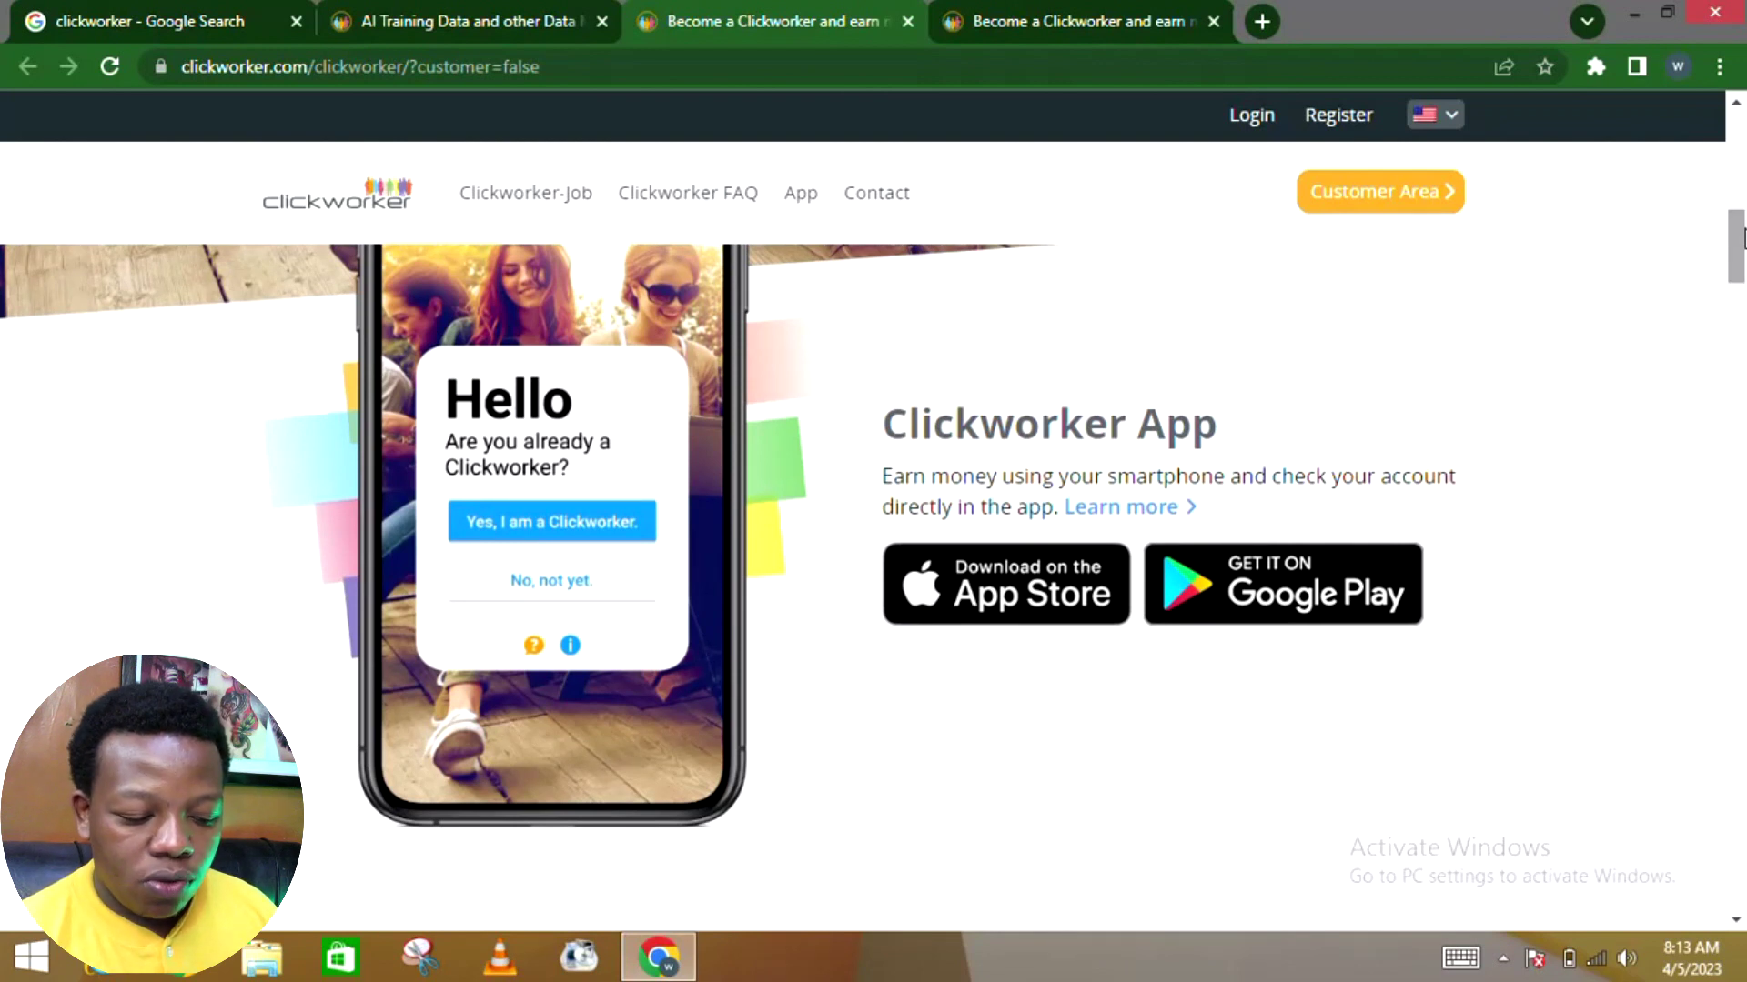
{"action": "mouse_move", "coordinate": [1742, 236]}
{"action": "left_mouse_down"}
{"action": "mouse_move", "coordinate": [1742, 311]}
{"action": "mouse_move", "coordinate": [1743, 282]}
{"action": "left_mouse_up"}
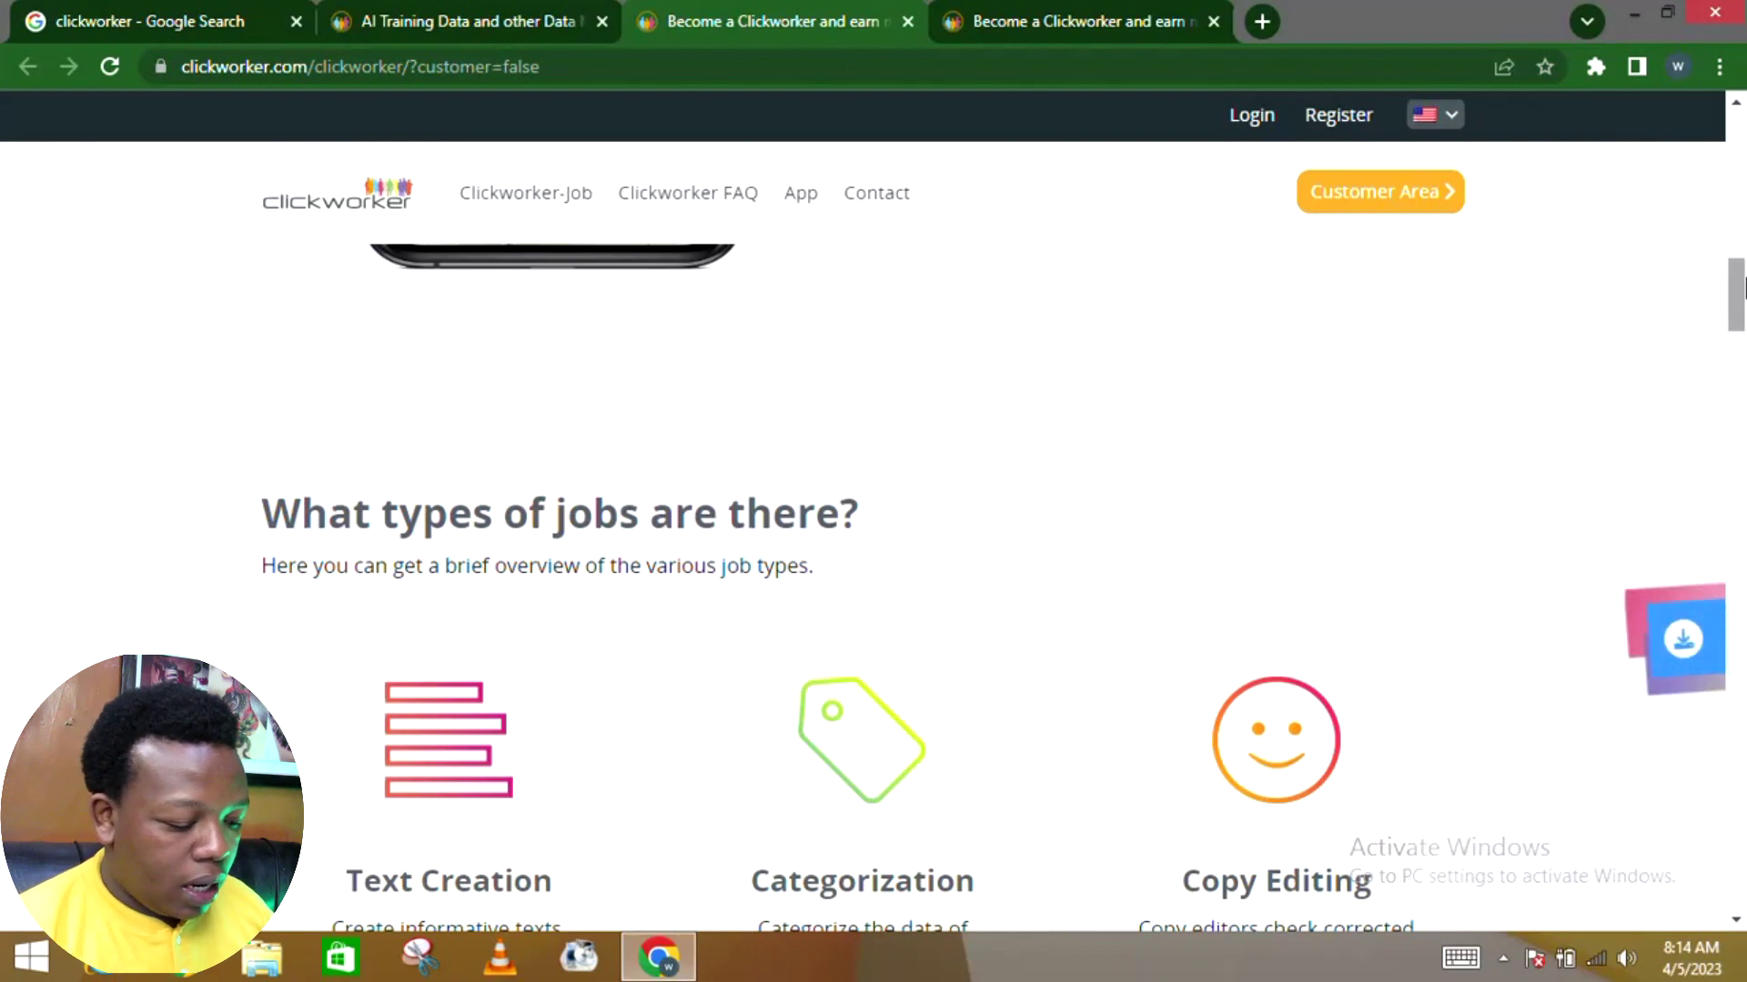
{"action": "left_click_drag", "start_coordinate": [1742, 283], "coordinate": [1743, 313]}
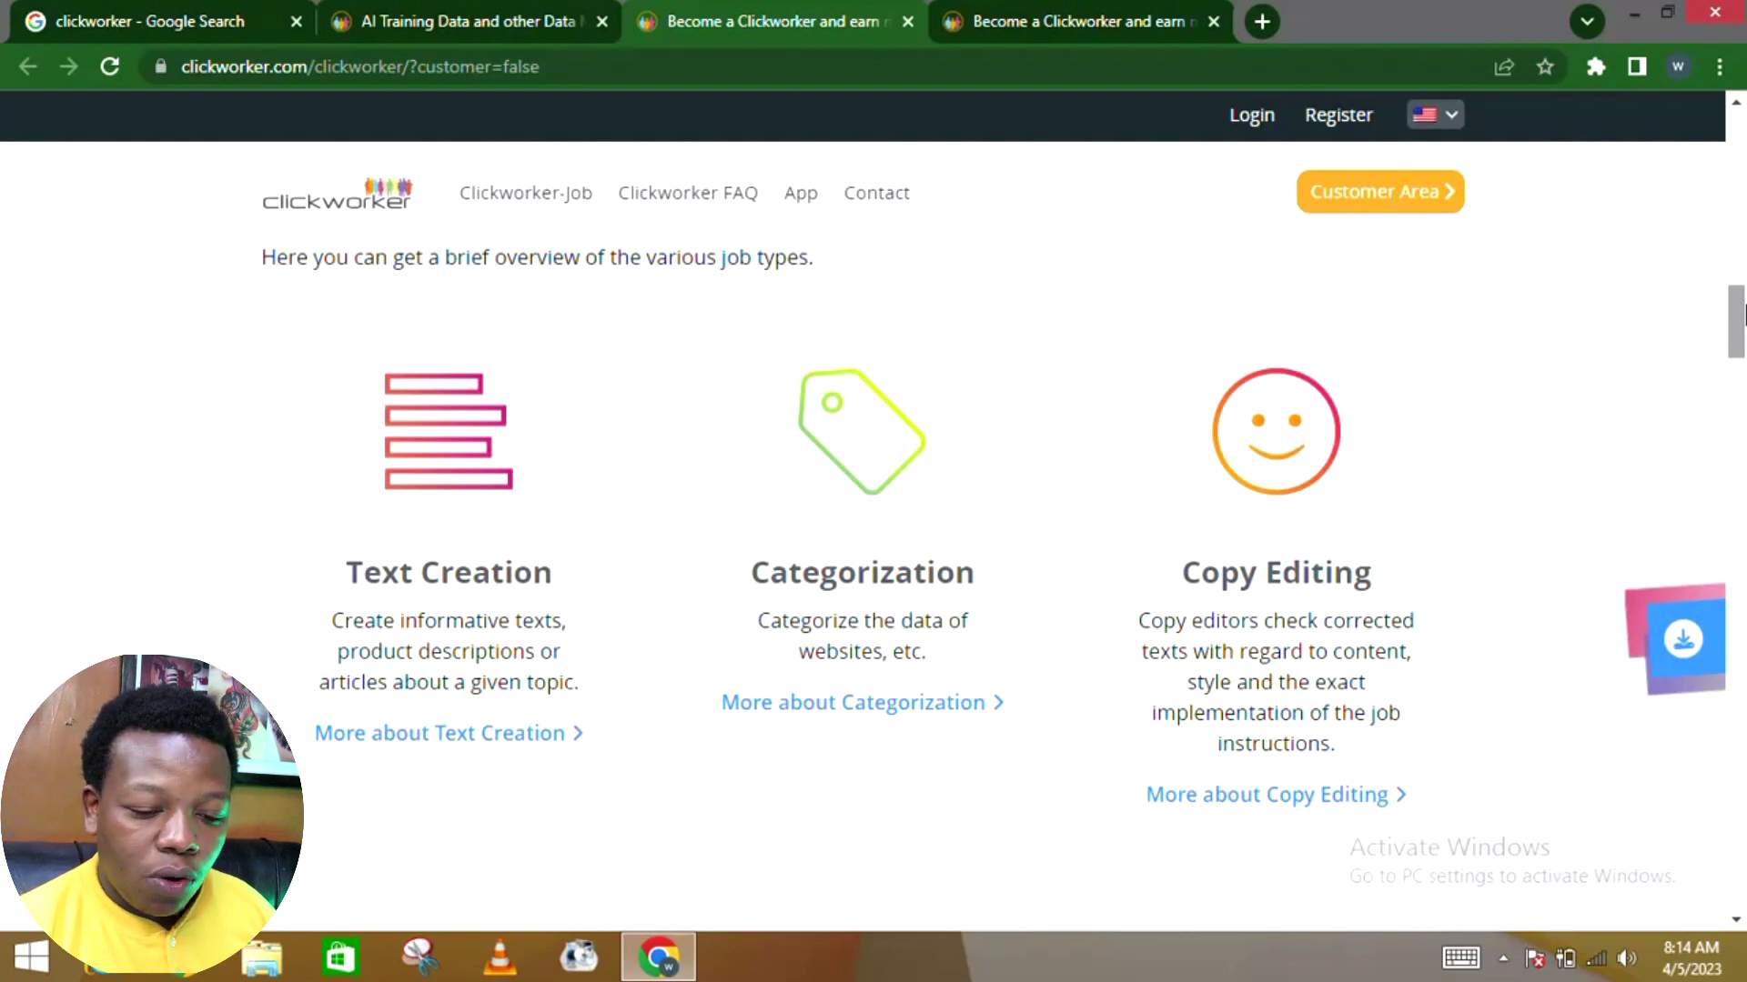
{"action": "left_click_drag", "start_coordinate": [1742, 315], "coordinate": [1741, 374]}
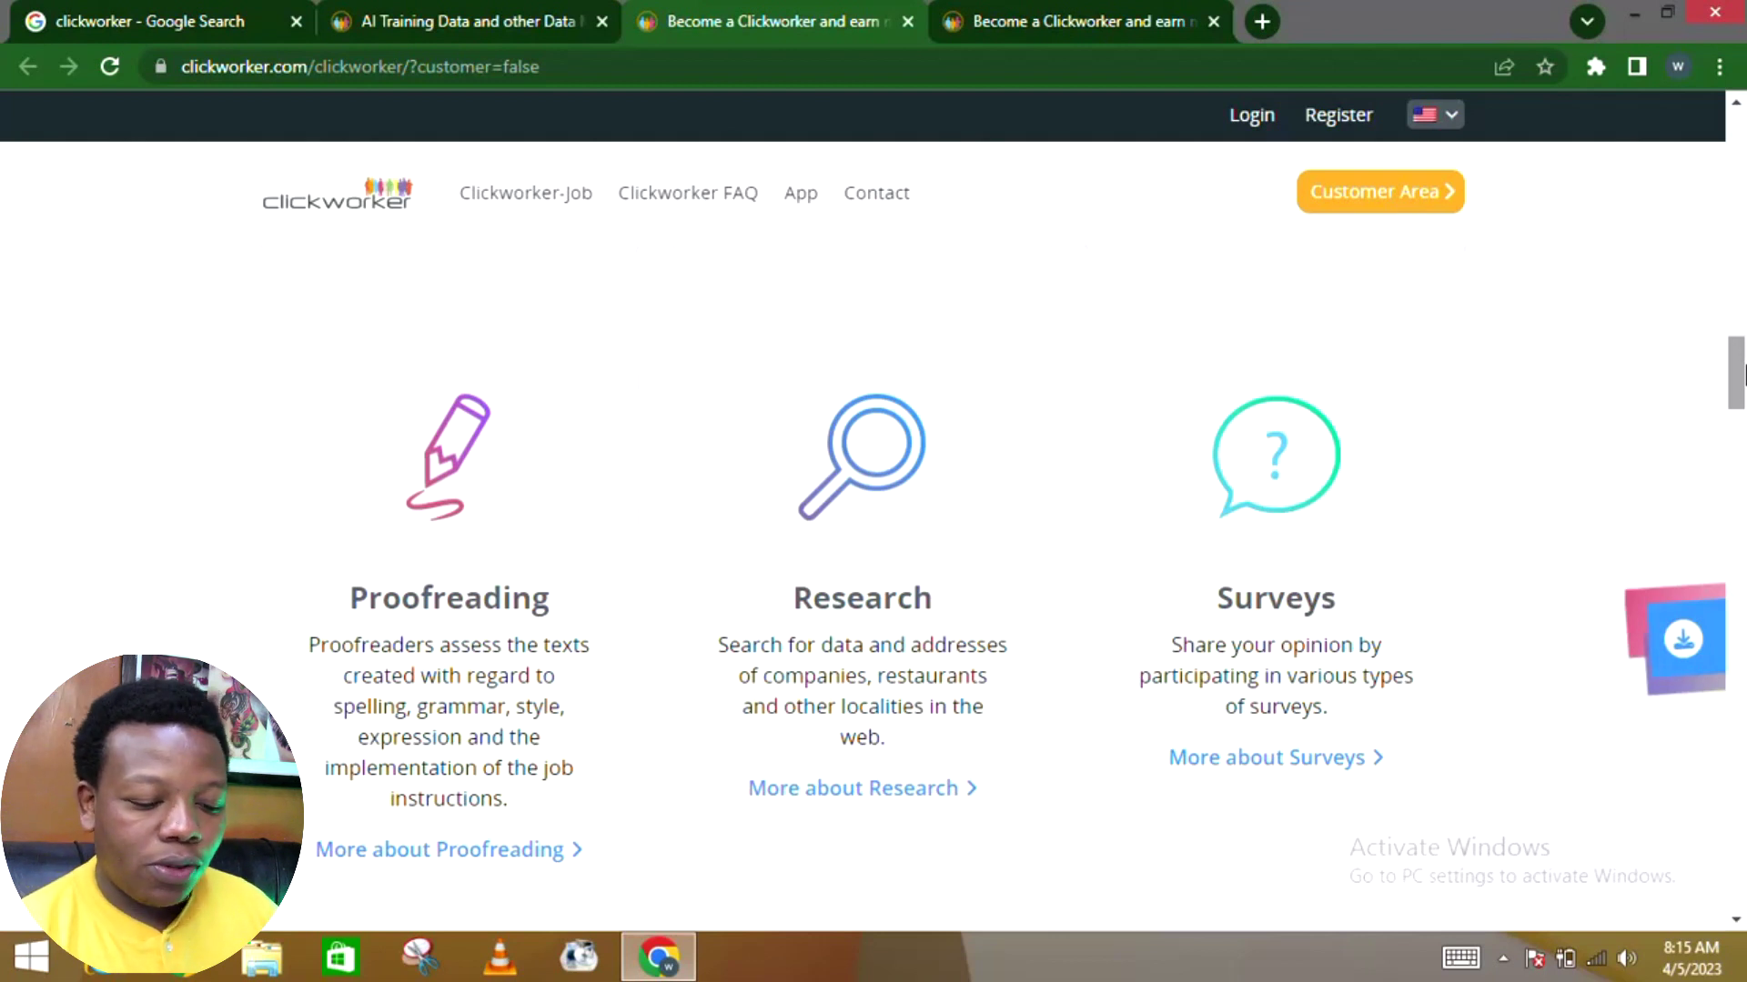
{"action": "left_click_drag", "start_coordinate": [1741, 371], "coordinate": [1741, 431]}
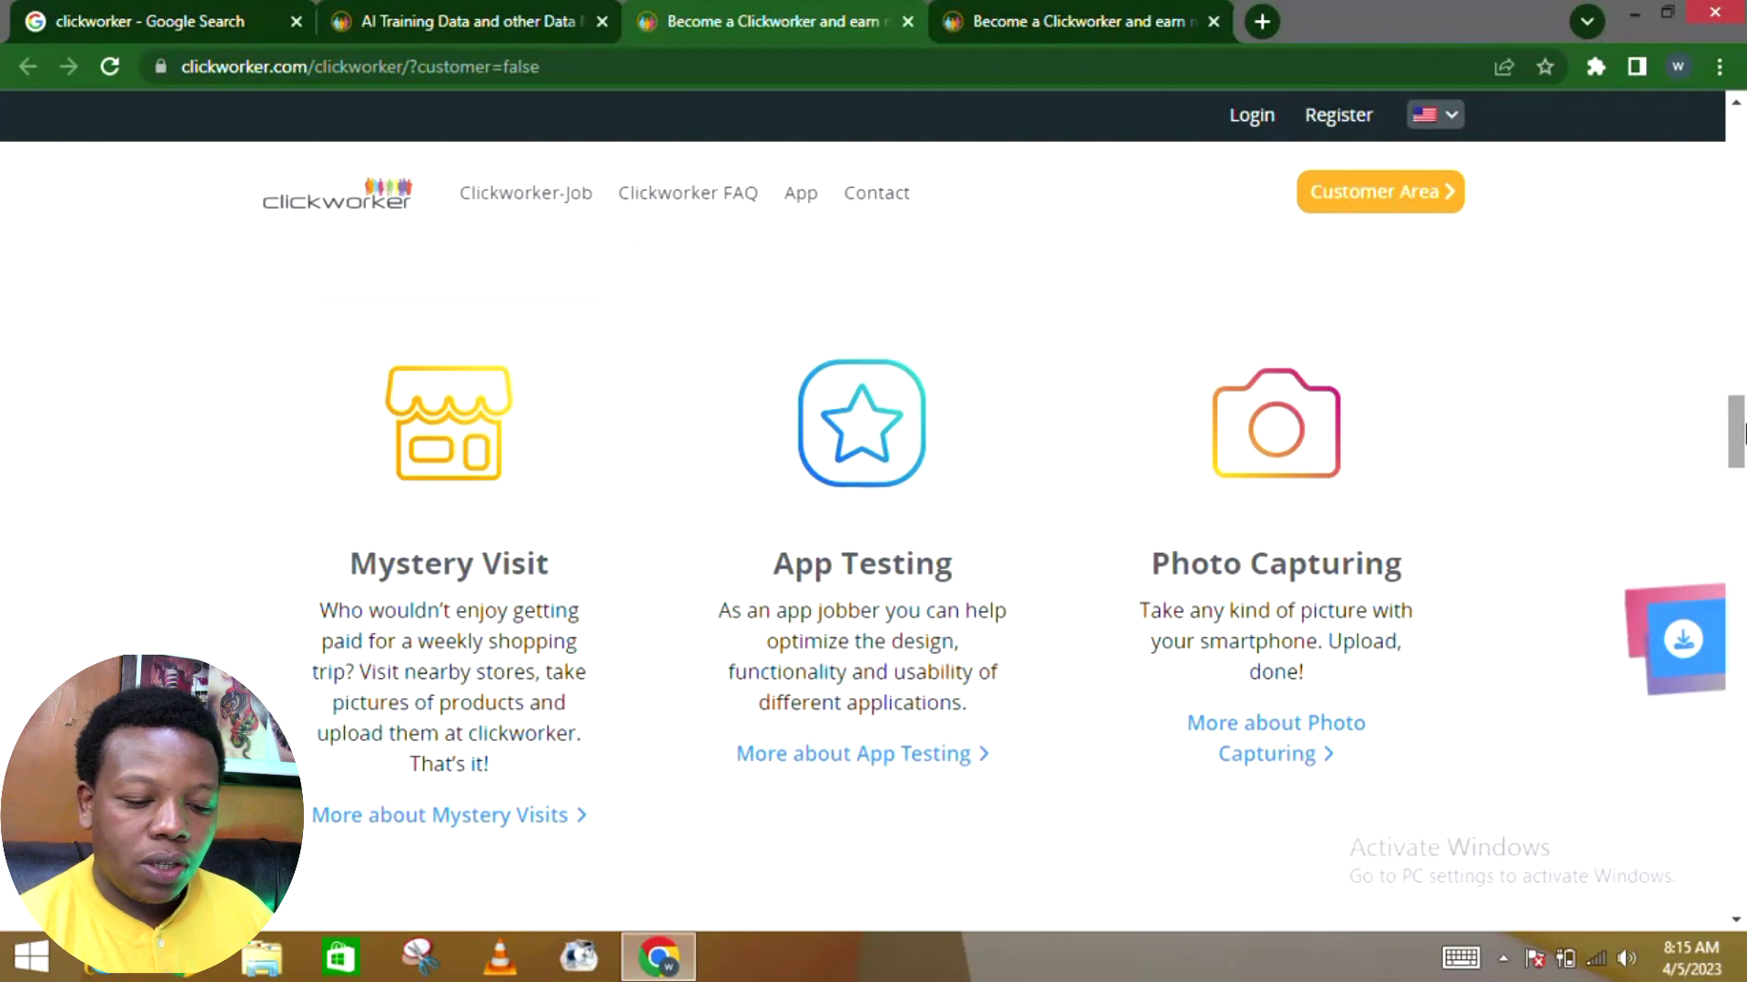
{"action": "left_click_drag", "start_coordinate": [1743, 431], "coordinate": [1743, 458]}
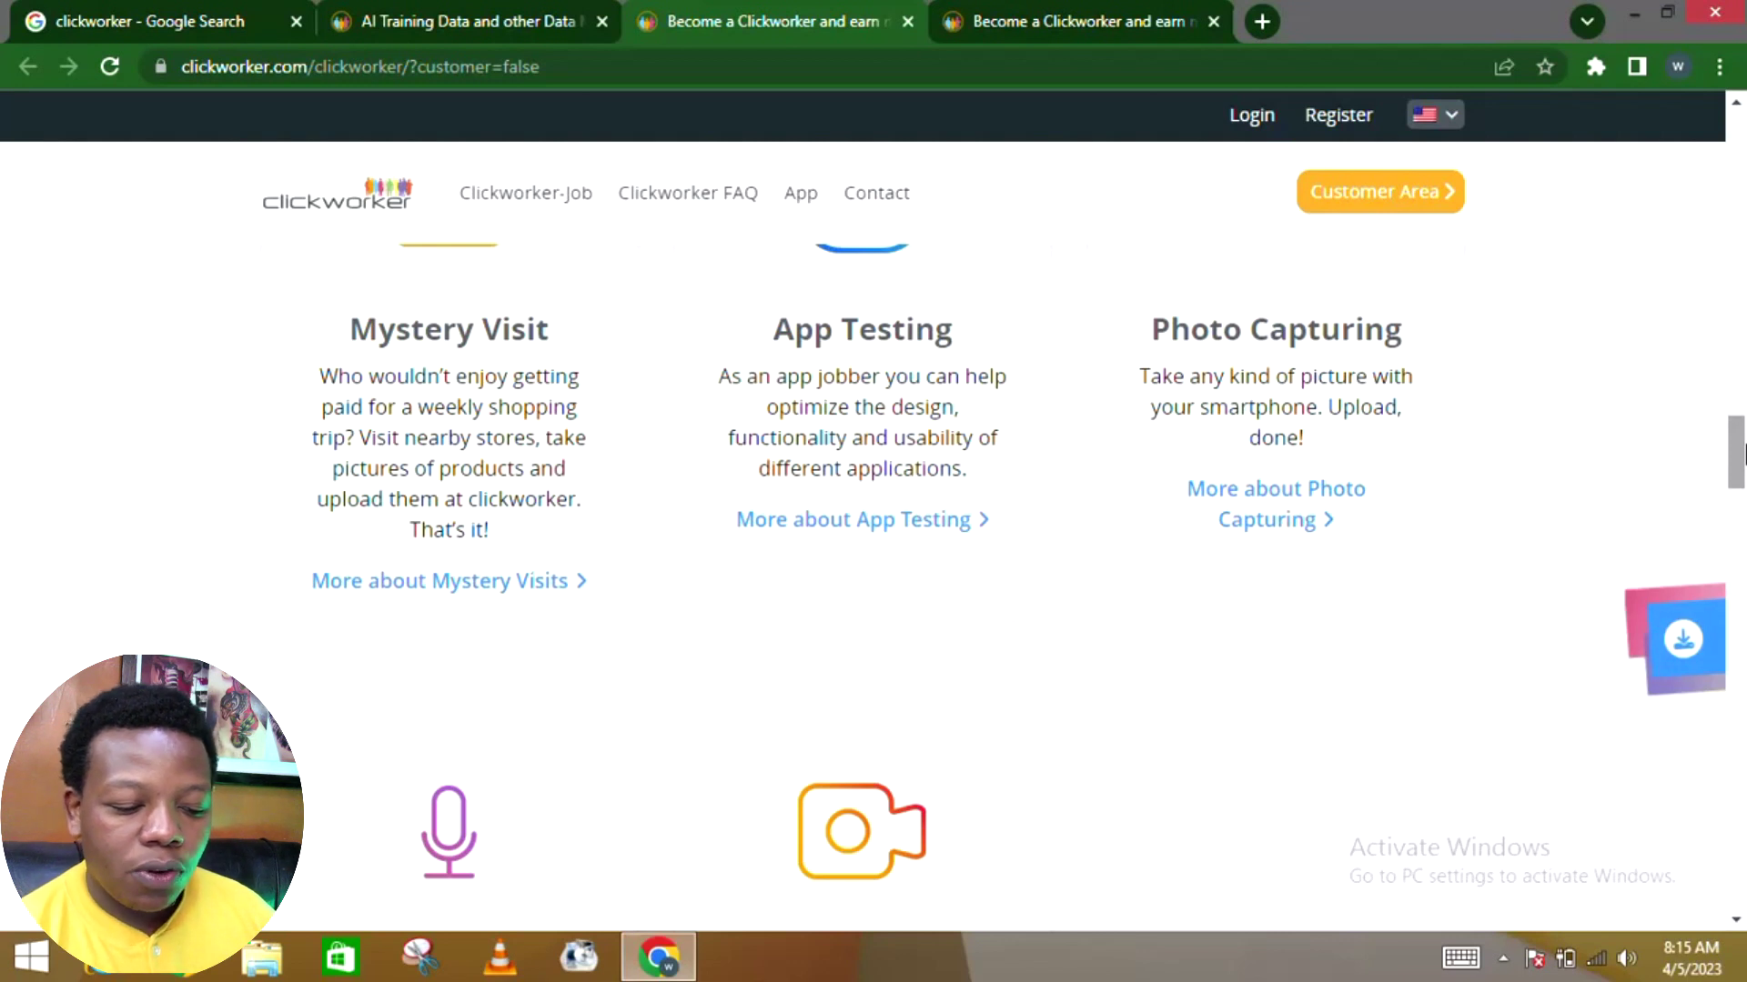
{"action": "left_click_drag", "start_coordinate": [1743, 454], "coordinate": [1743, 488]}
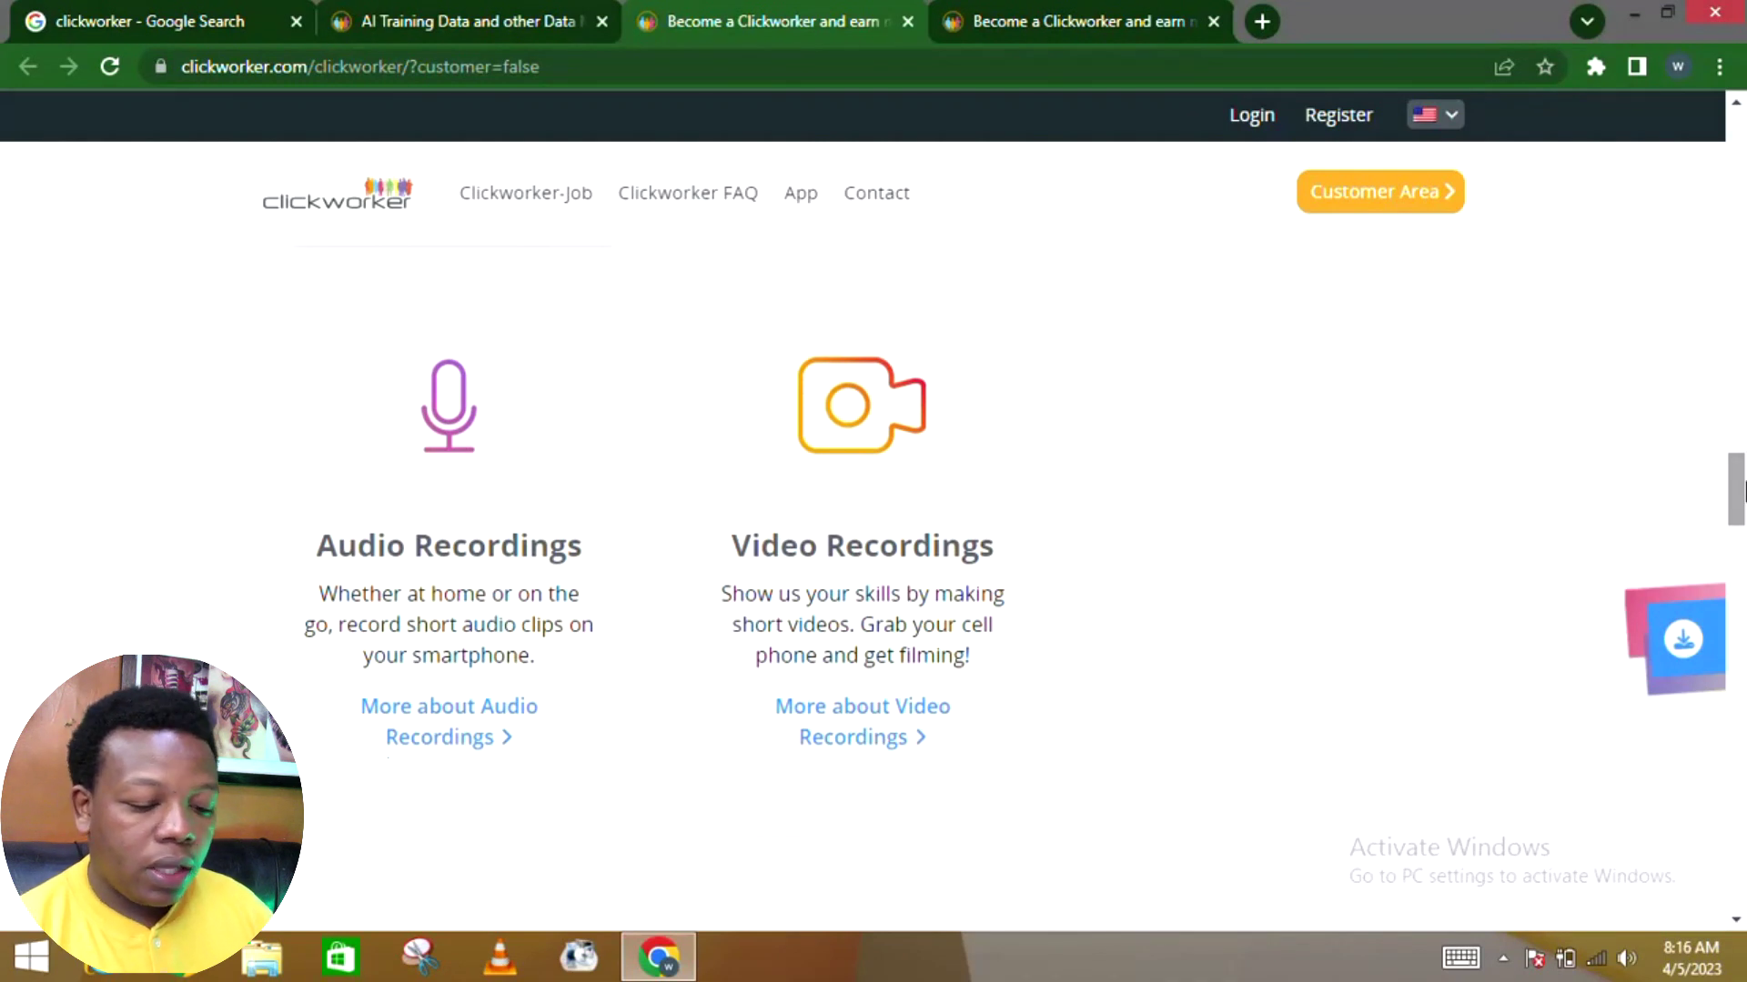
{"action": "left_click_drag", "start_coordinate": [1742, 488], "coordinate": [1743, 545]}
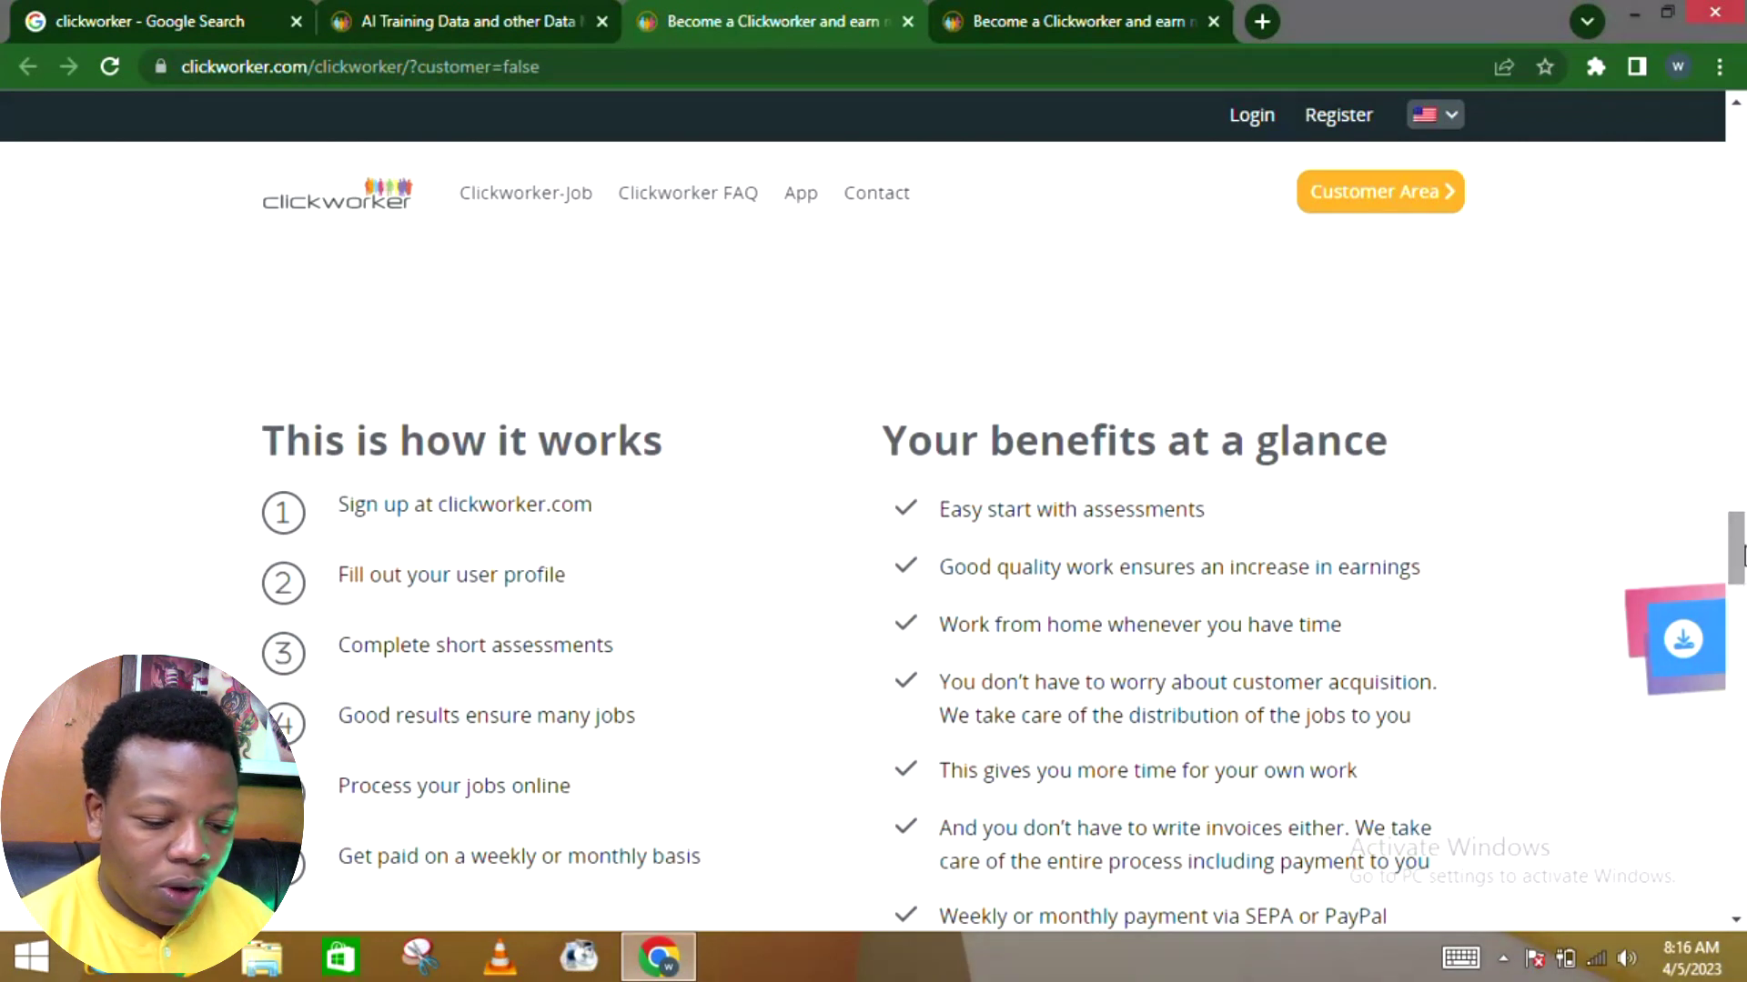
{"action": "left_click_drag", "start_coordinate": [1743, 553], "coordinate": [1743, 560]}
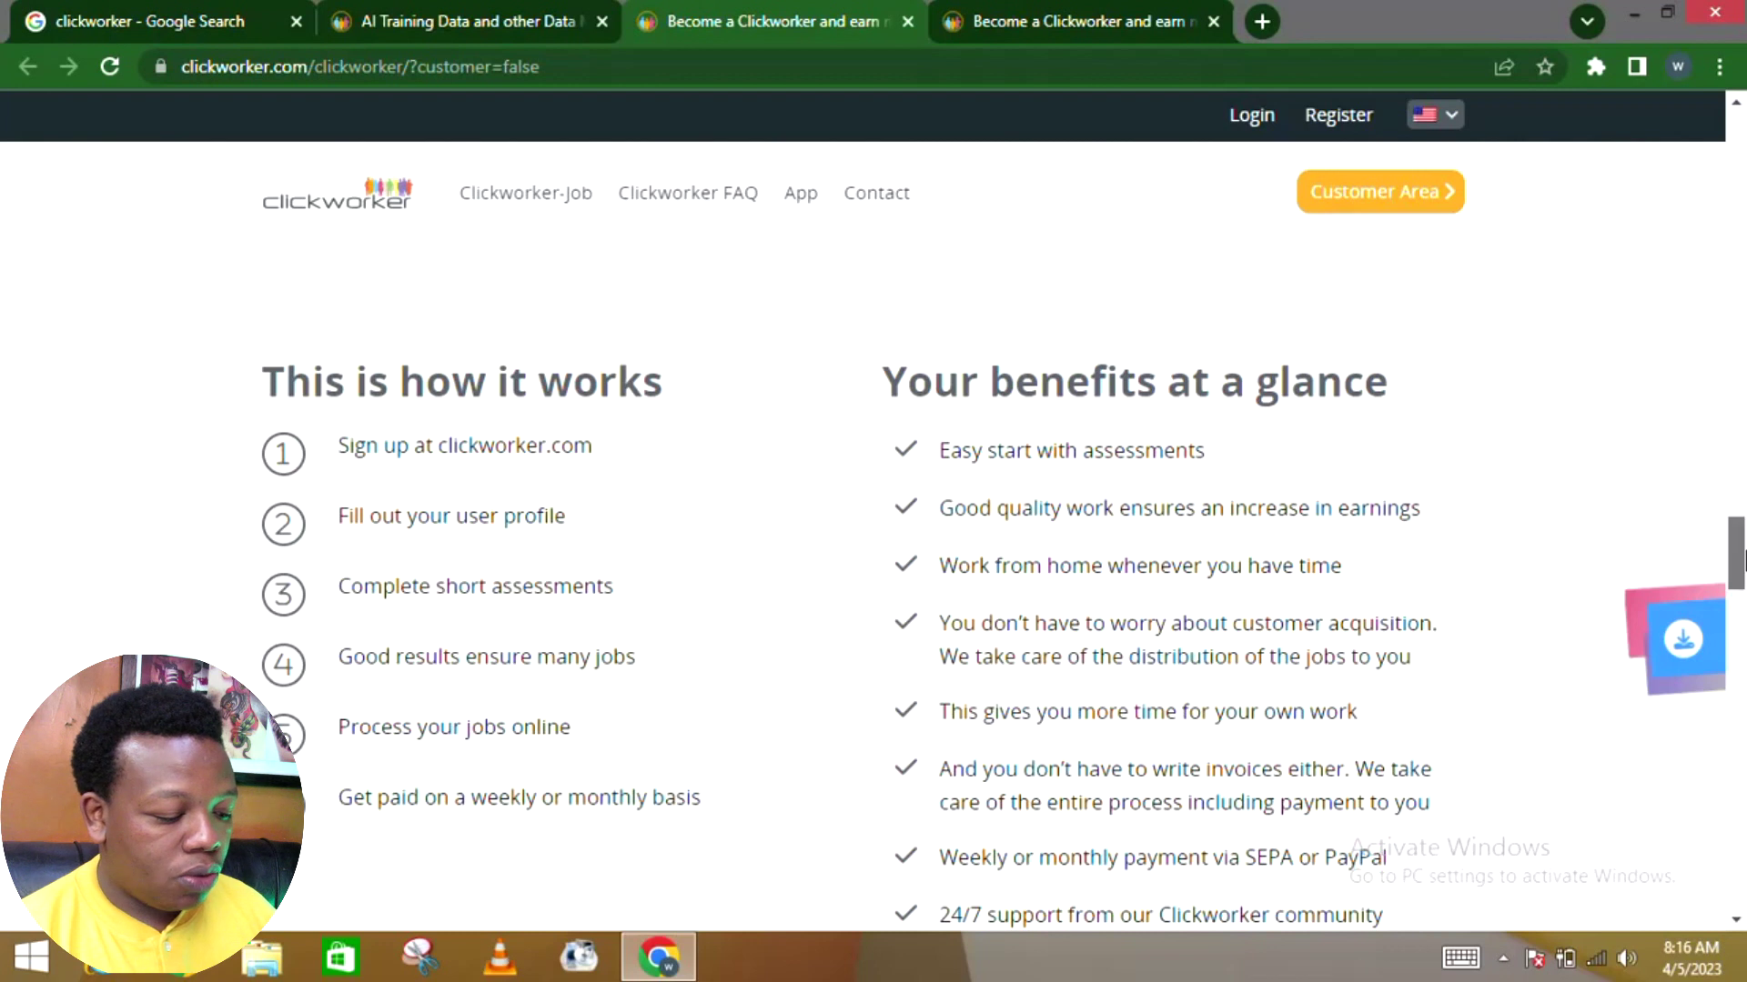
{"action": "left_click_drag", "start_coordinate": [1739, 560], "coordinate": [1739, 567]}
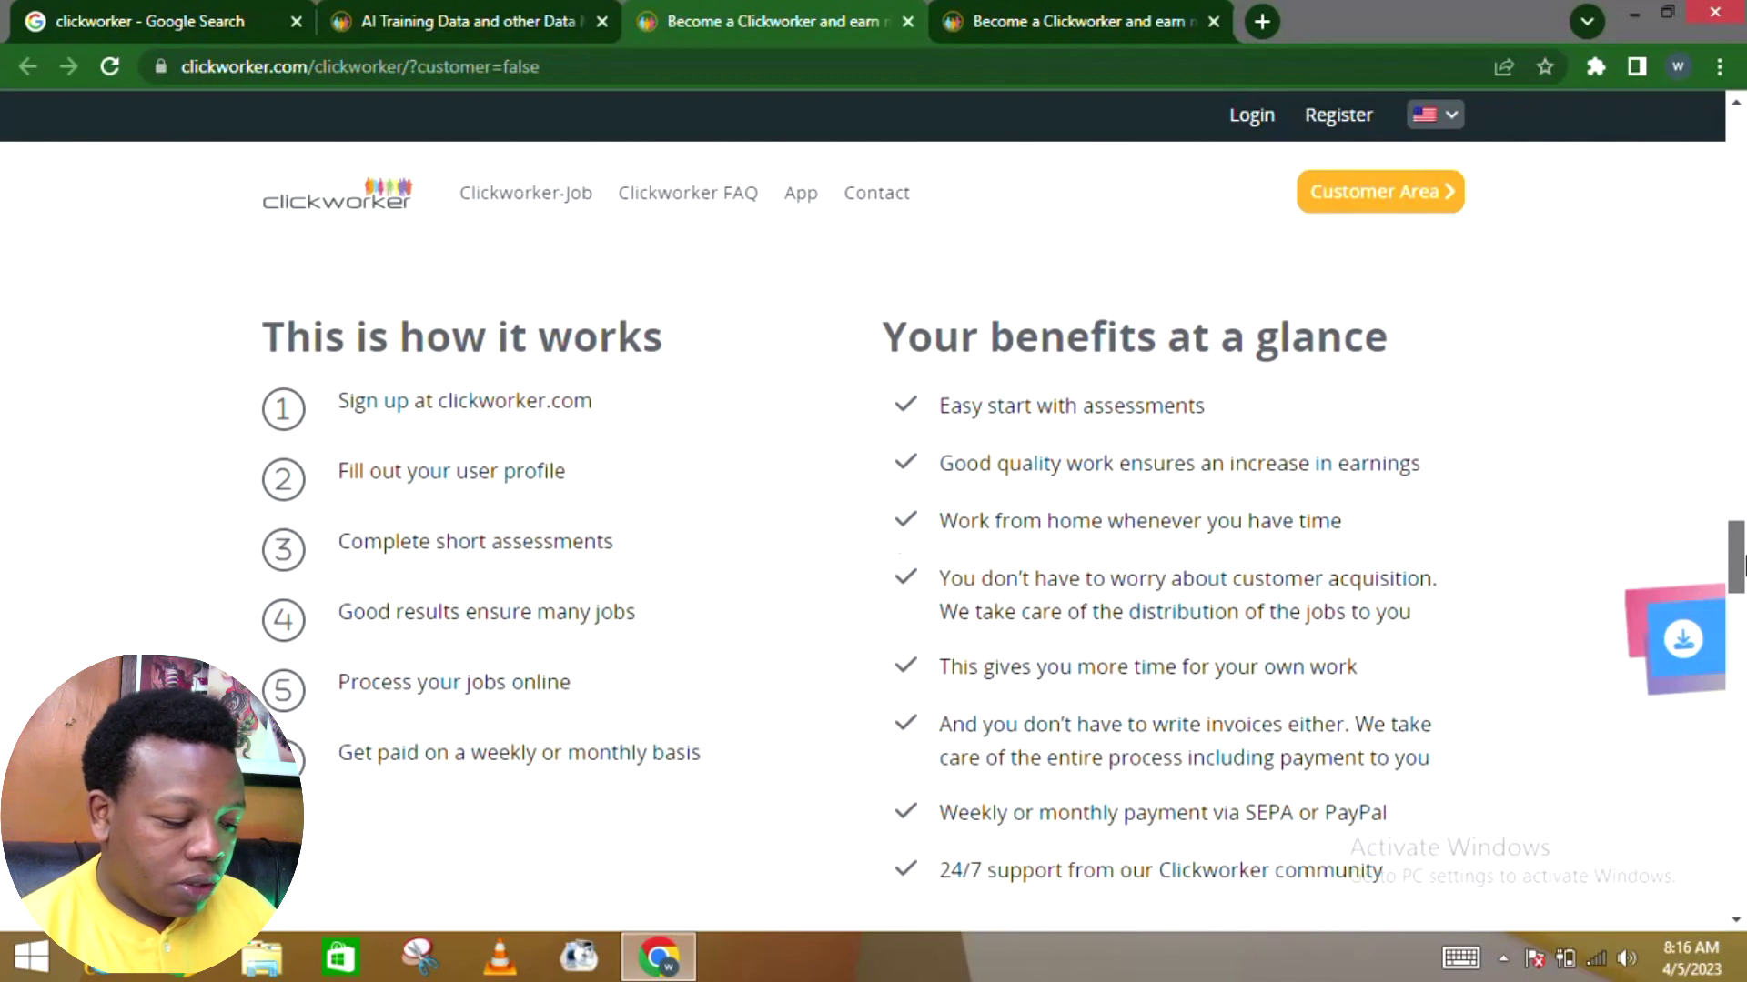
{"action": "left_click_drag", "start_coordinate": [1741, 565], "coordinate": [1741, 571]}
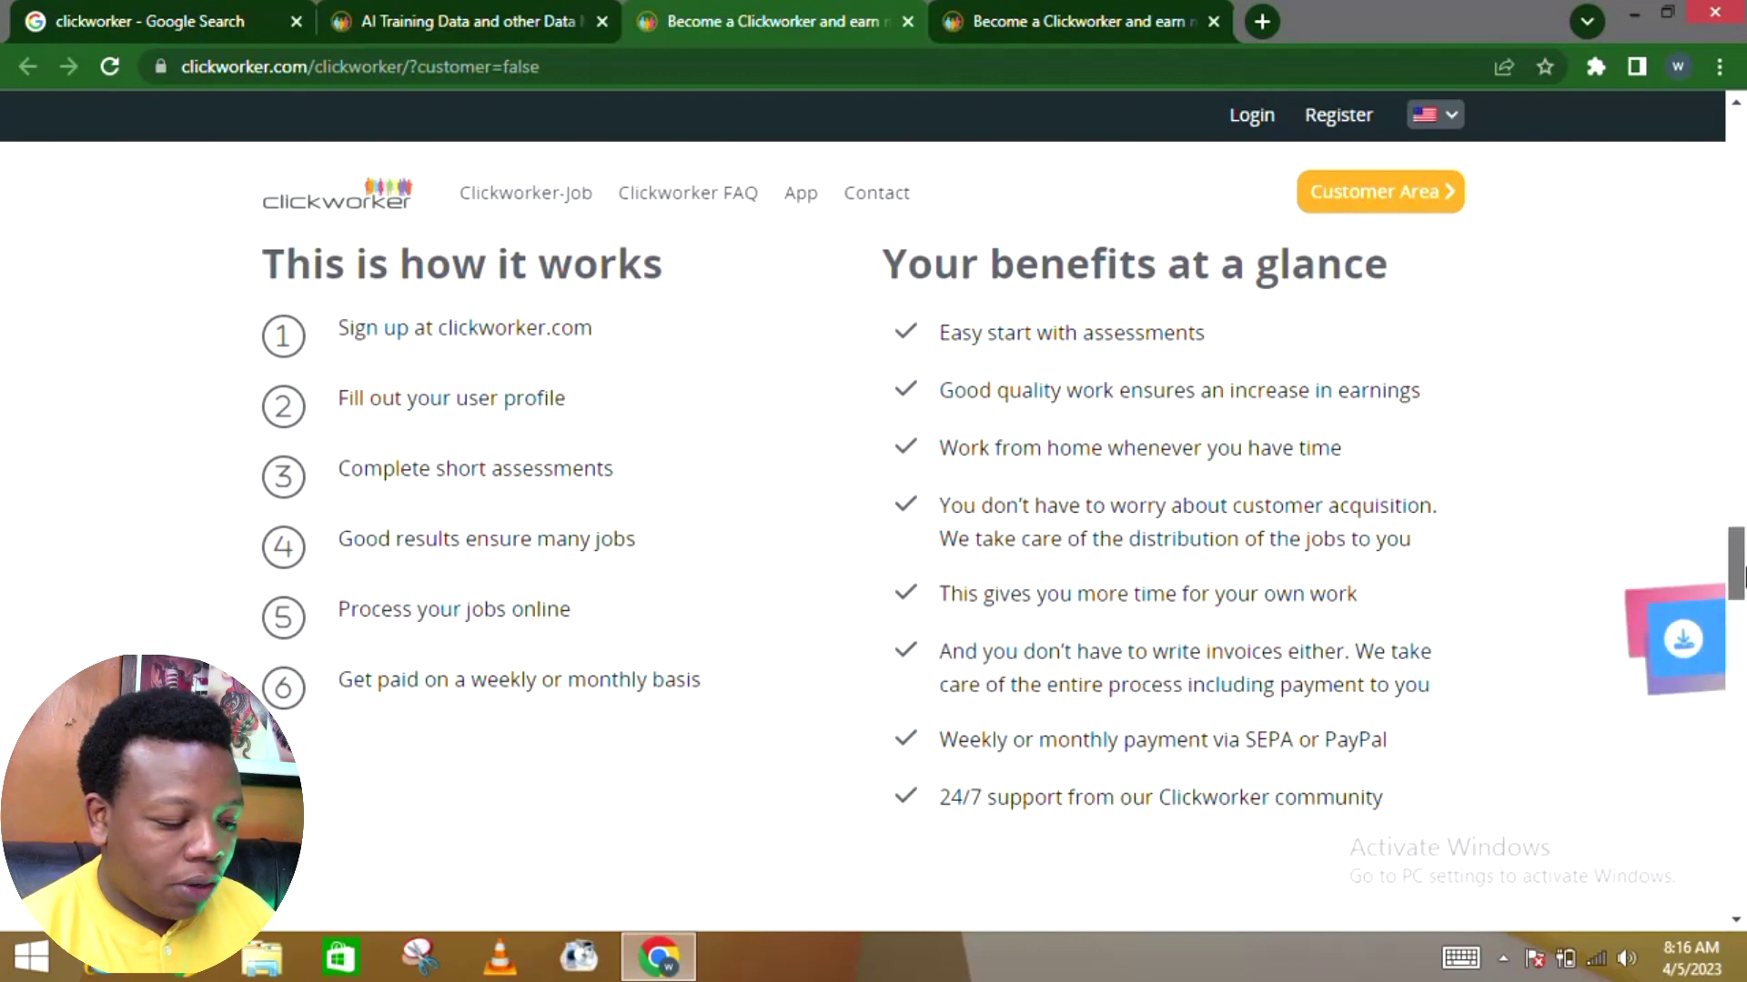
{"action": "mouse_move", "coordinate": [1740, 566]}
{"action": "left_mouse_down"}
{"action": "mouse_move", "coordinate": [1740, 601]}
{"action": "mouse_move", "coordinate": [1740, 526]}
{"action": "mouse_move", "coordinate": [1739, 567]}
{"action": "left_mouse_up"}
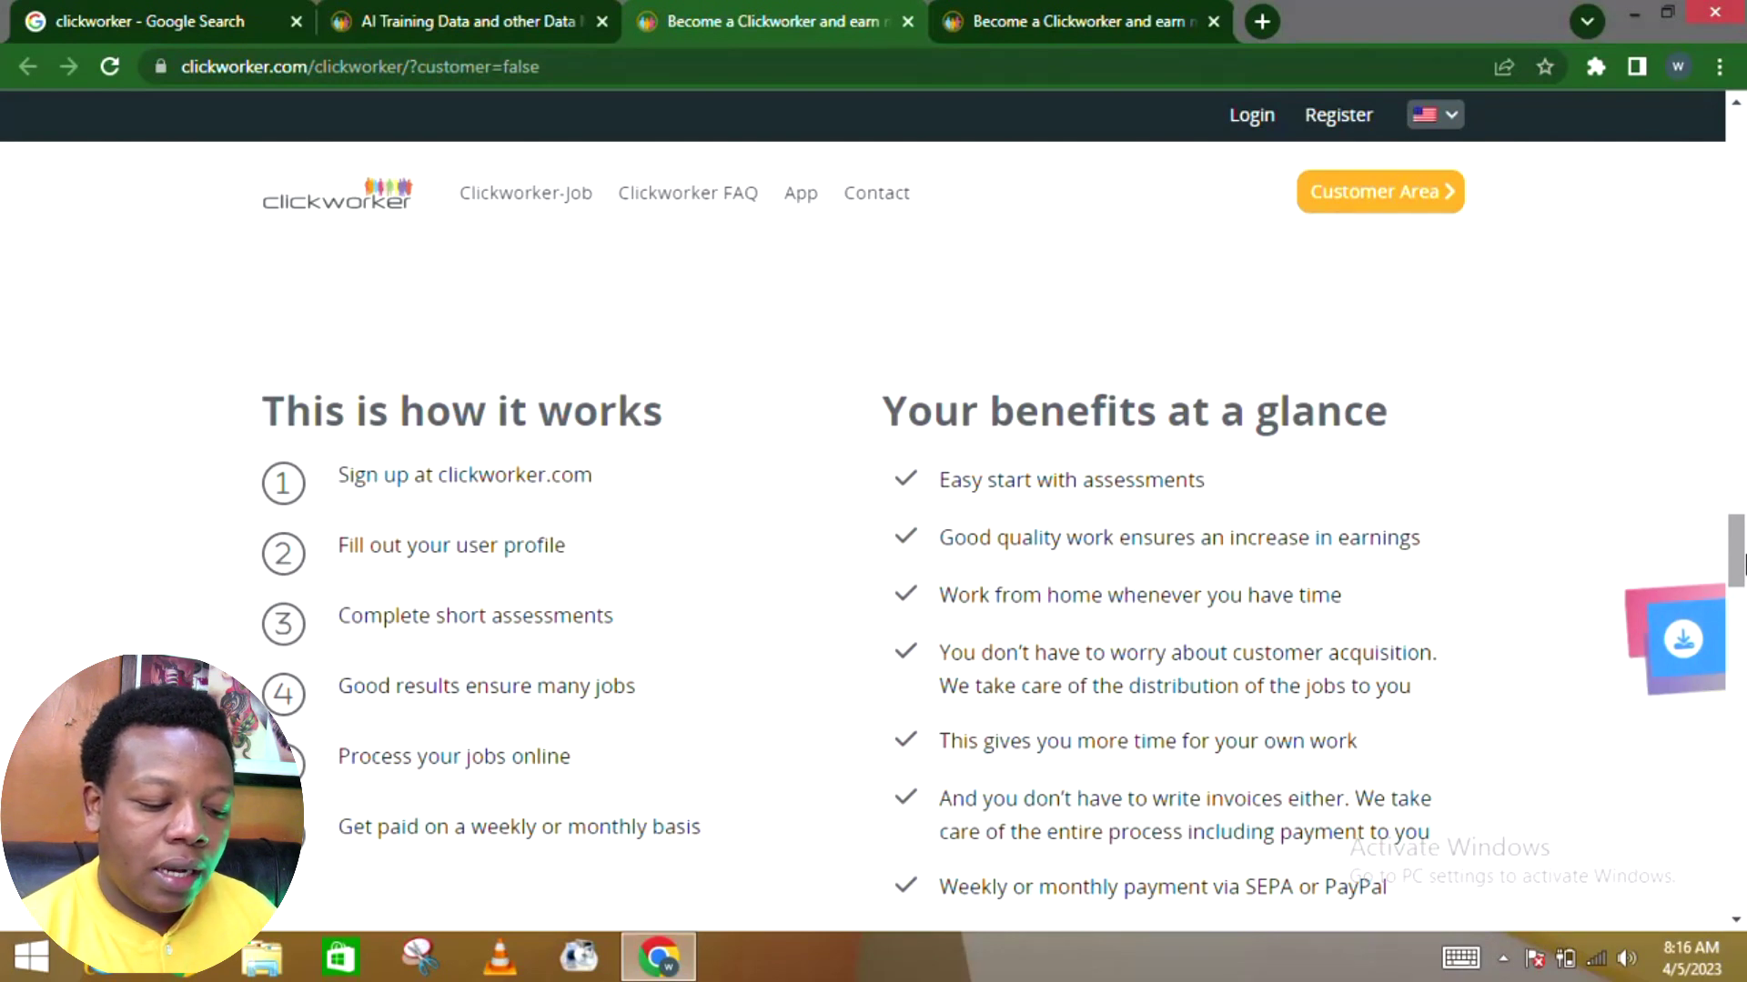
{"action": "left_click_drag", "start_coordinate": [1742, 560], "coordinate": [1742, 580]}
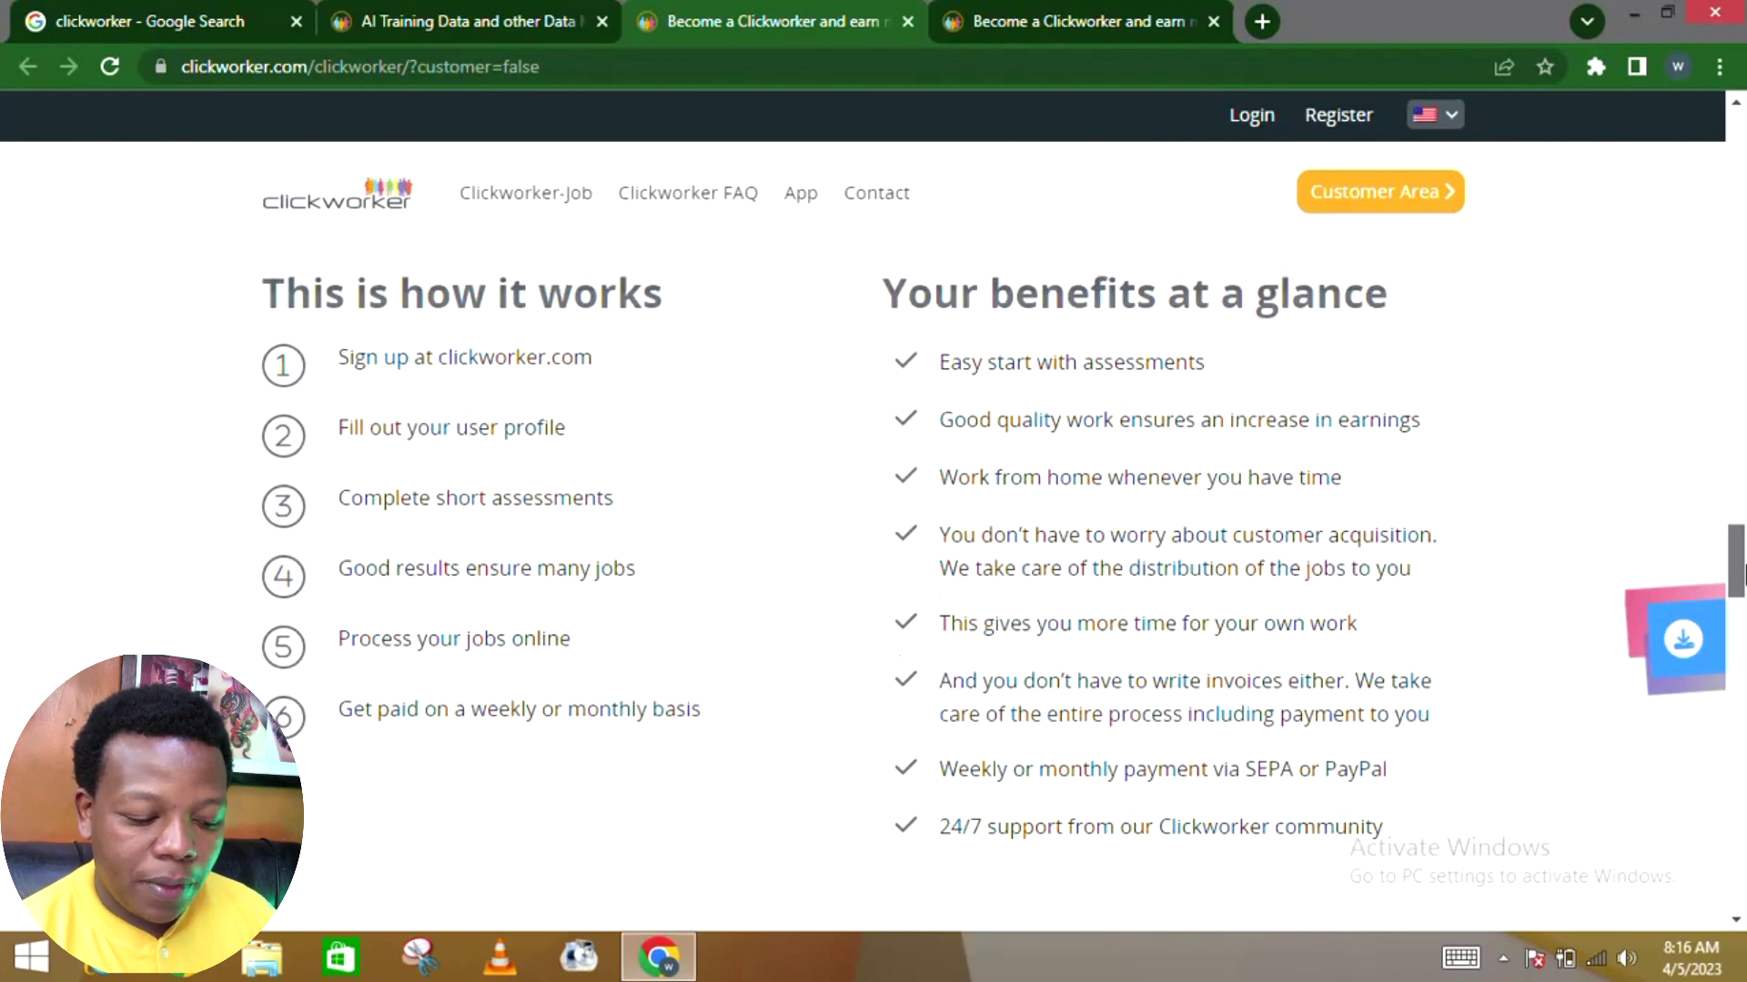
{"action": "left_click_drag", "start_coordinate": [1740, 573], "coordinate": [1743, 606]}
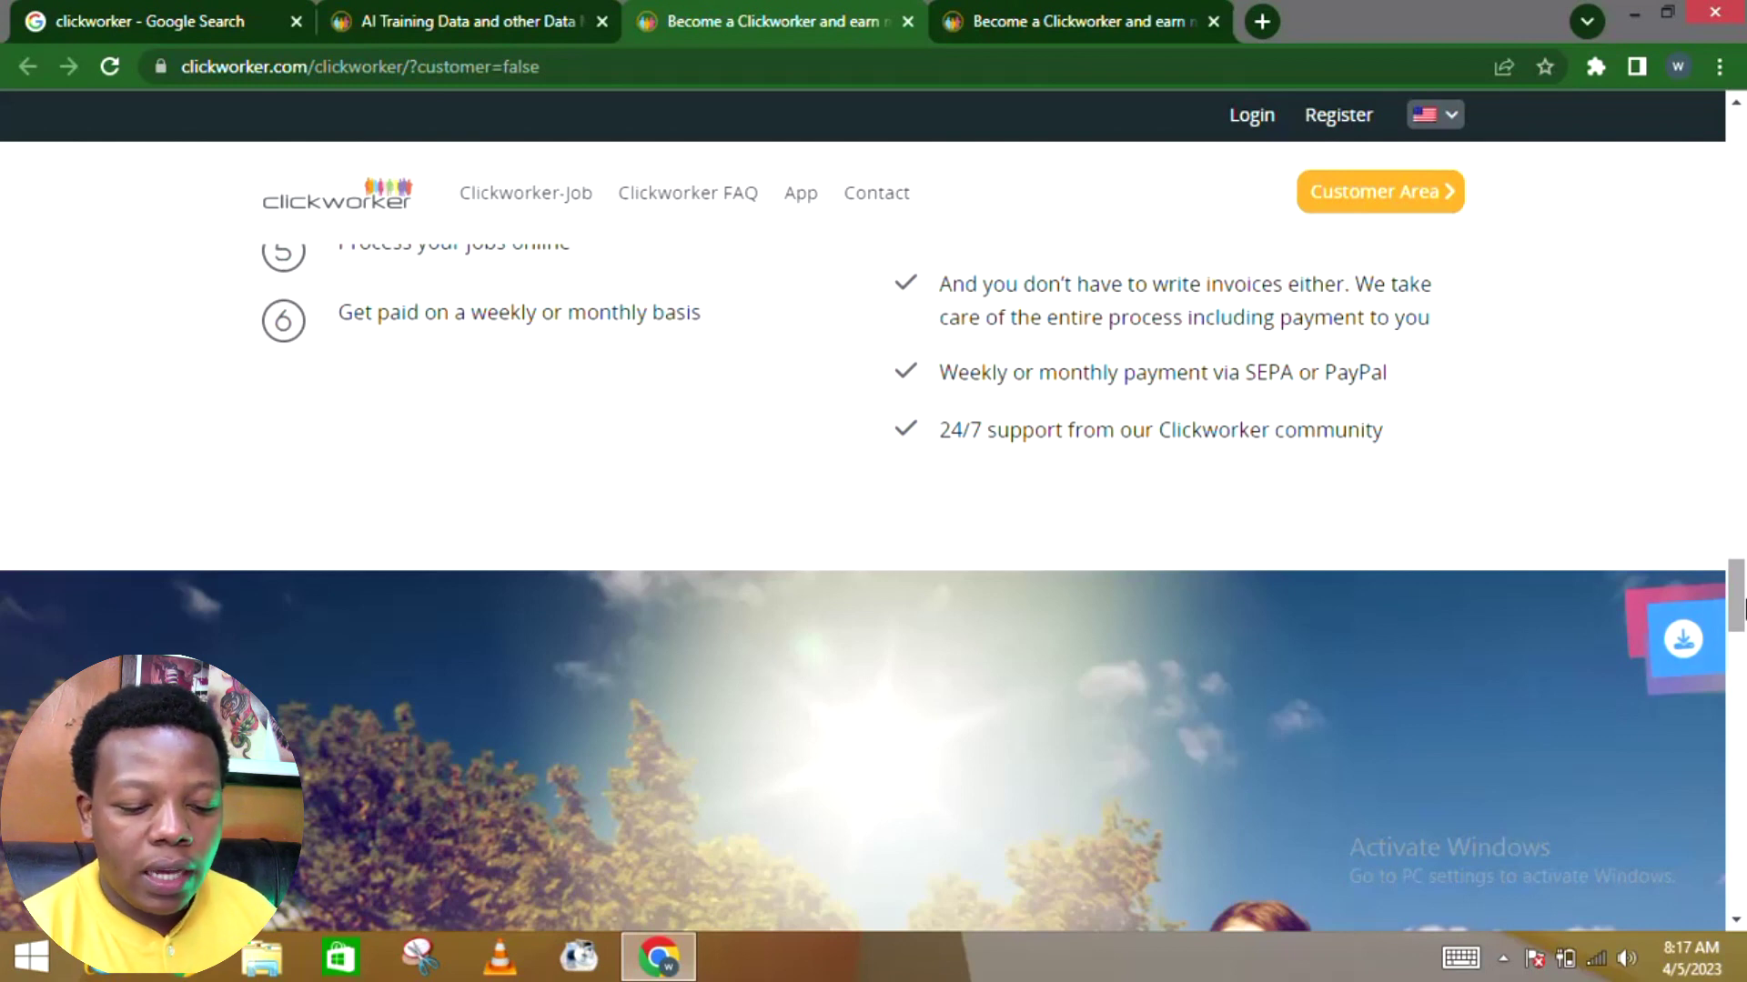
{"action": "mouse_move", "coordinate": [1739, 608]}
{"action": "left_mouse_down"}
{"action": "mouse_move", "coordinate": [1740, 682]}
{"action": "mouse_move", "coordinate": [1739, 639]}
{"action": "left_mouse_up"}
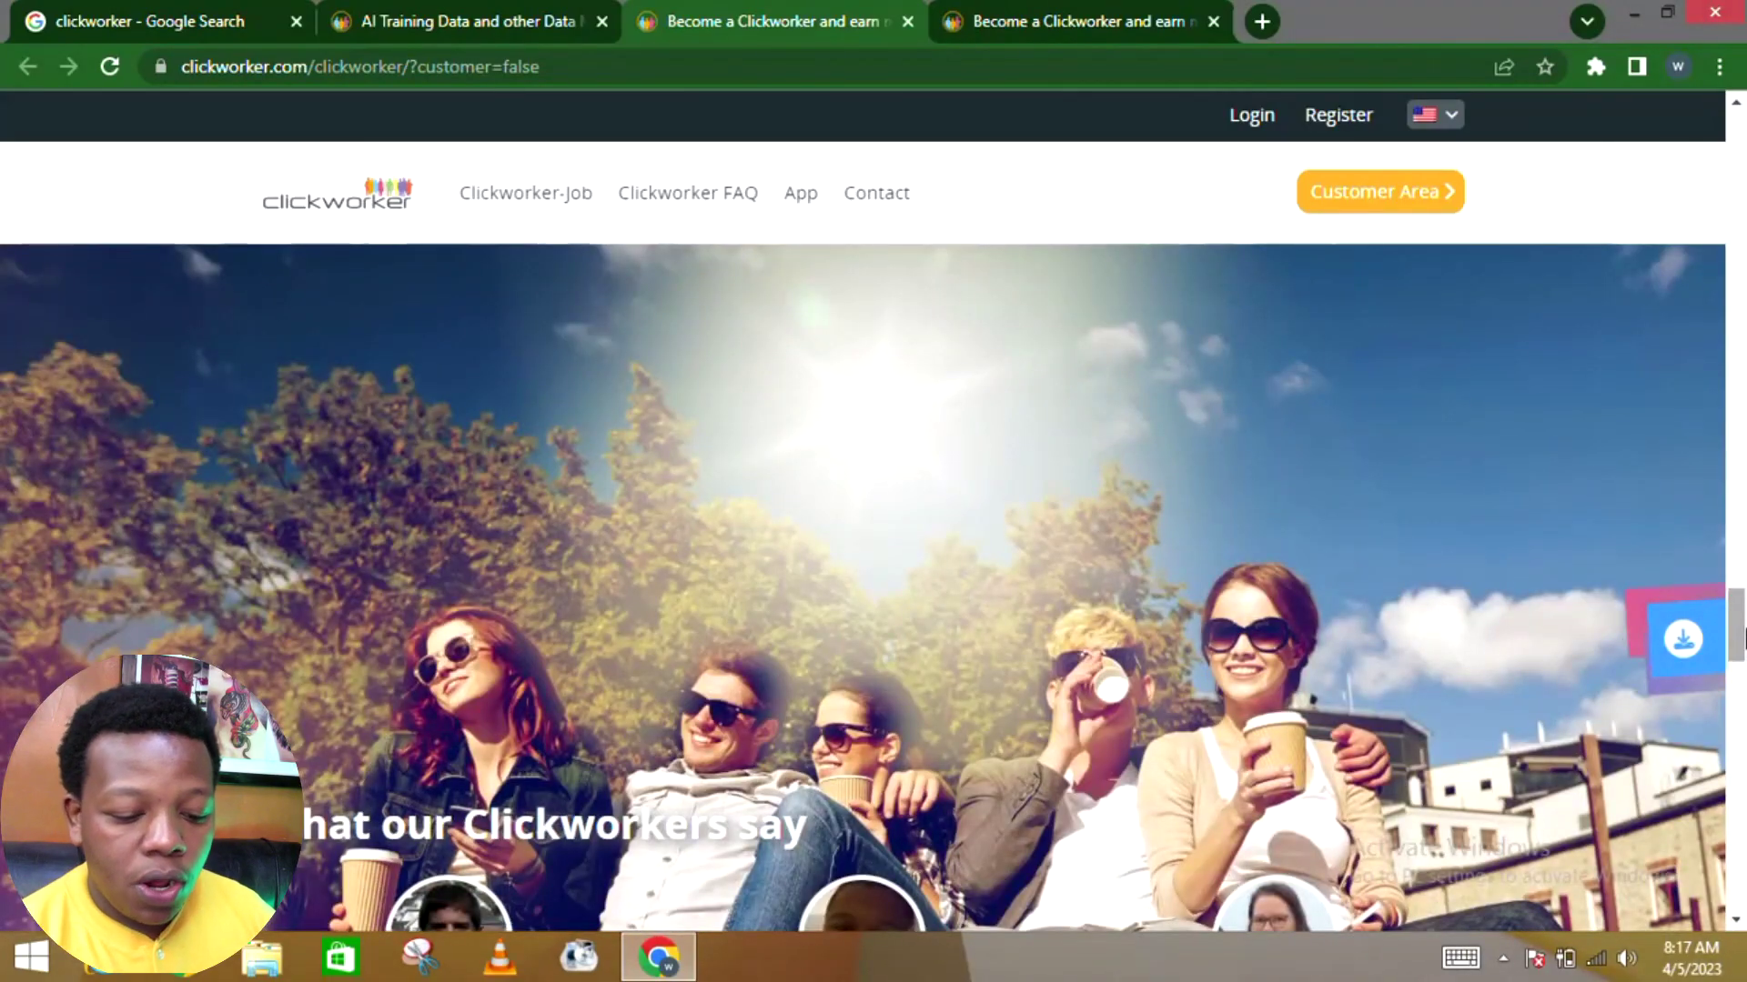
{"action": "mouse_move", "coordinate": [1742, 640]}
{"action": "left_mouse_down"}
{"action": "mouse_move", "coordinate": [1741, 772]}
{"action": "mouse_move", "coordinate": [1741, 743]}
{"action": "left_mouse_up"}
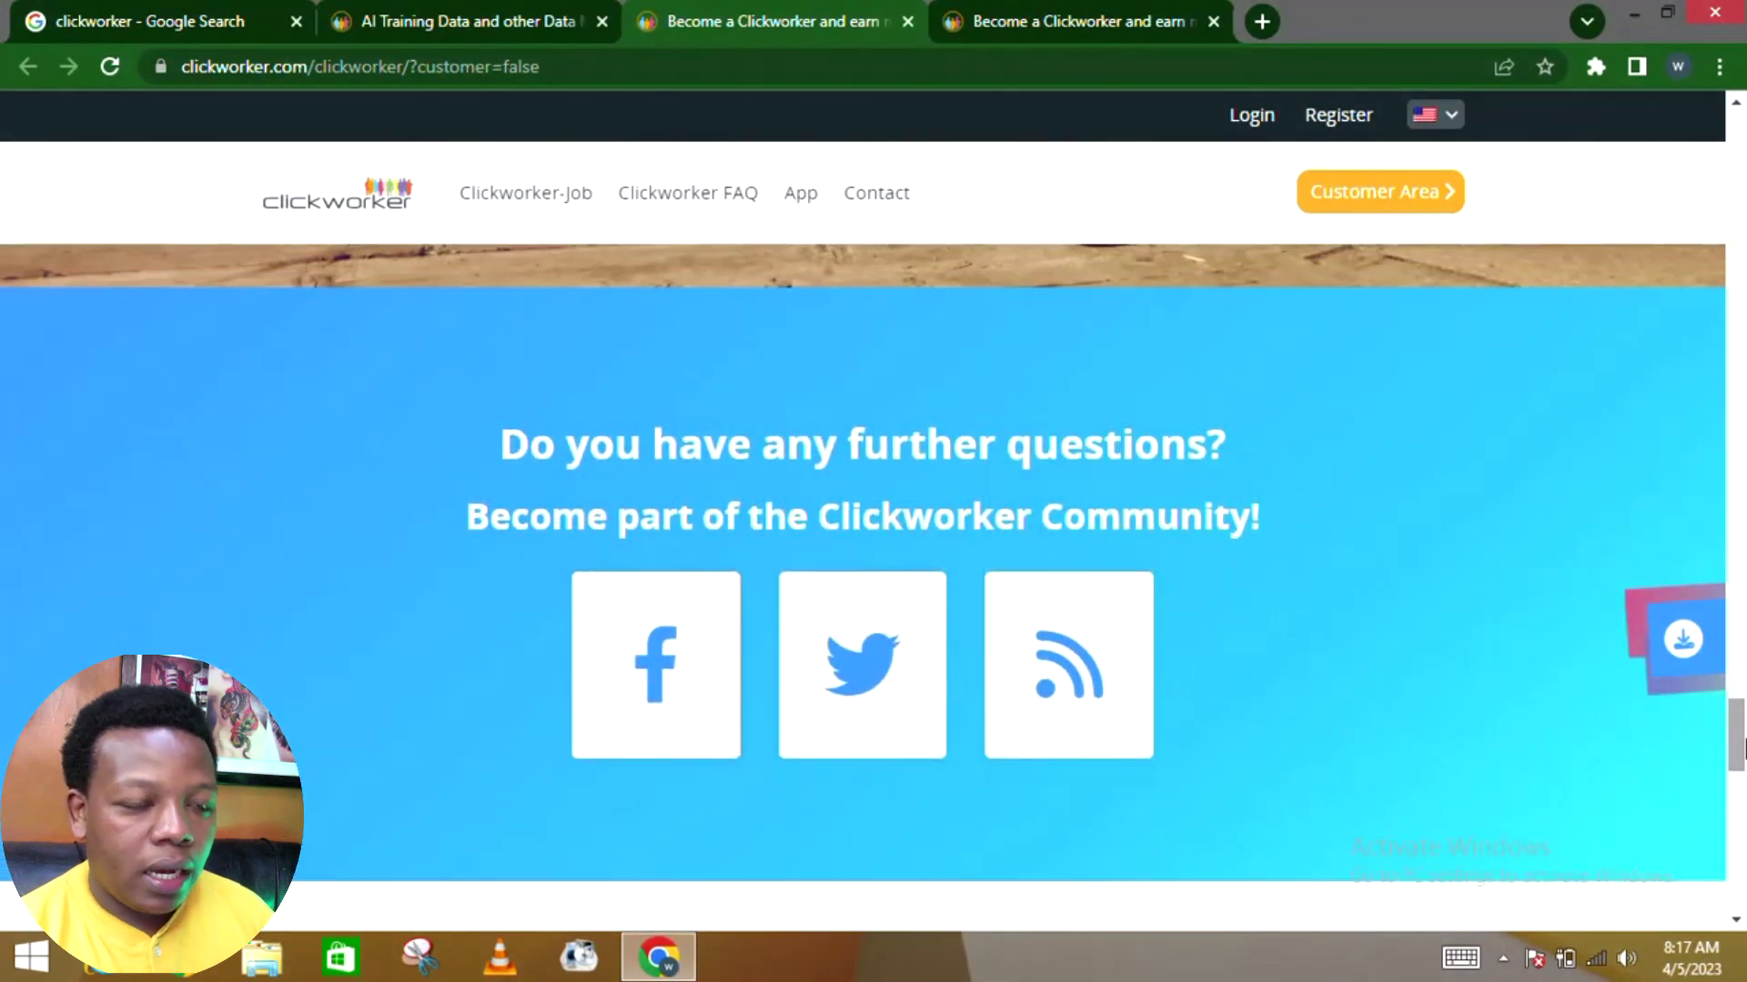
{"action": "mouse_move", "coordinate": [1741, 743]}
{"action": "left_mouse_down"}
{"action": "mouse_move", "coordinate": [1742, 881]}
{"action": "mouse_move", "coordinate": [1741, 740]}
{"action": "left_mouse_up"}
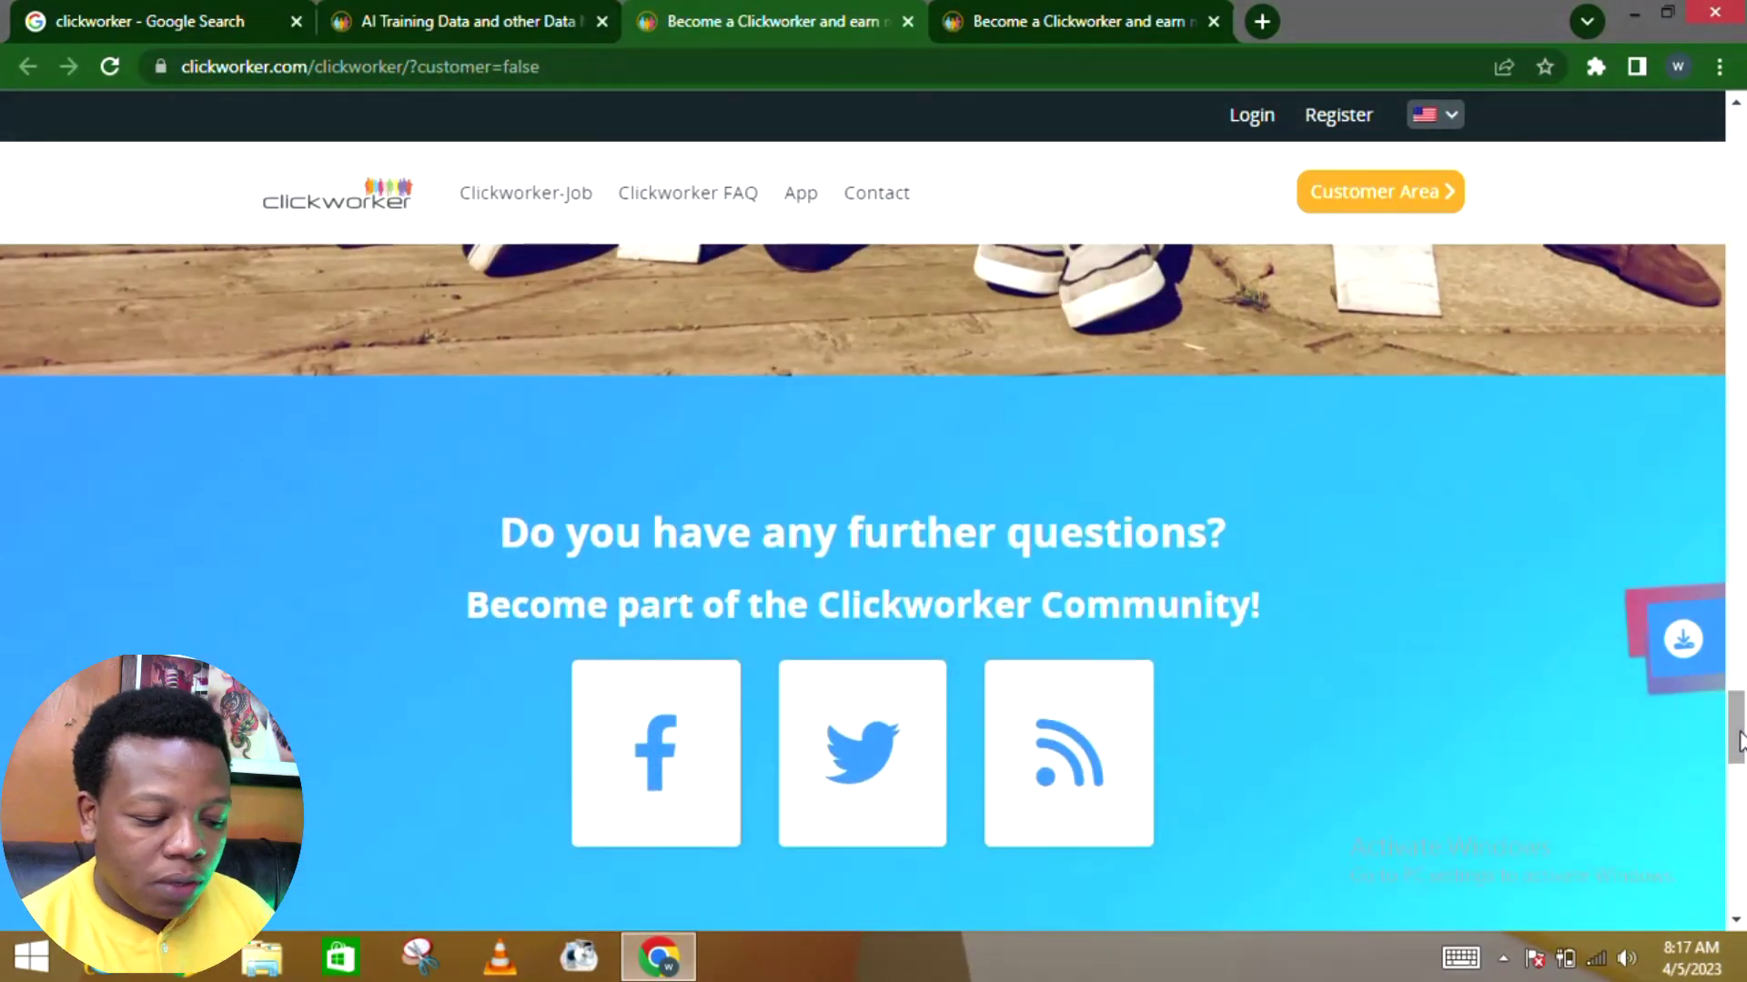
{"action": "left_click_drag", "start_coordinate": [1741, 741], "coordinate": [1741, 789]}
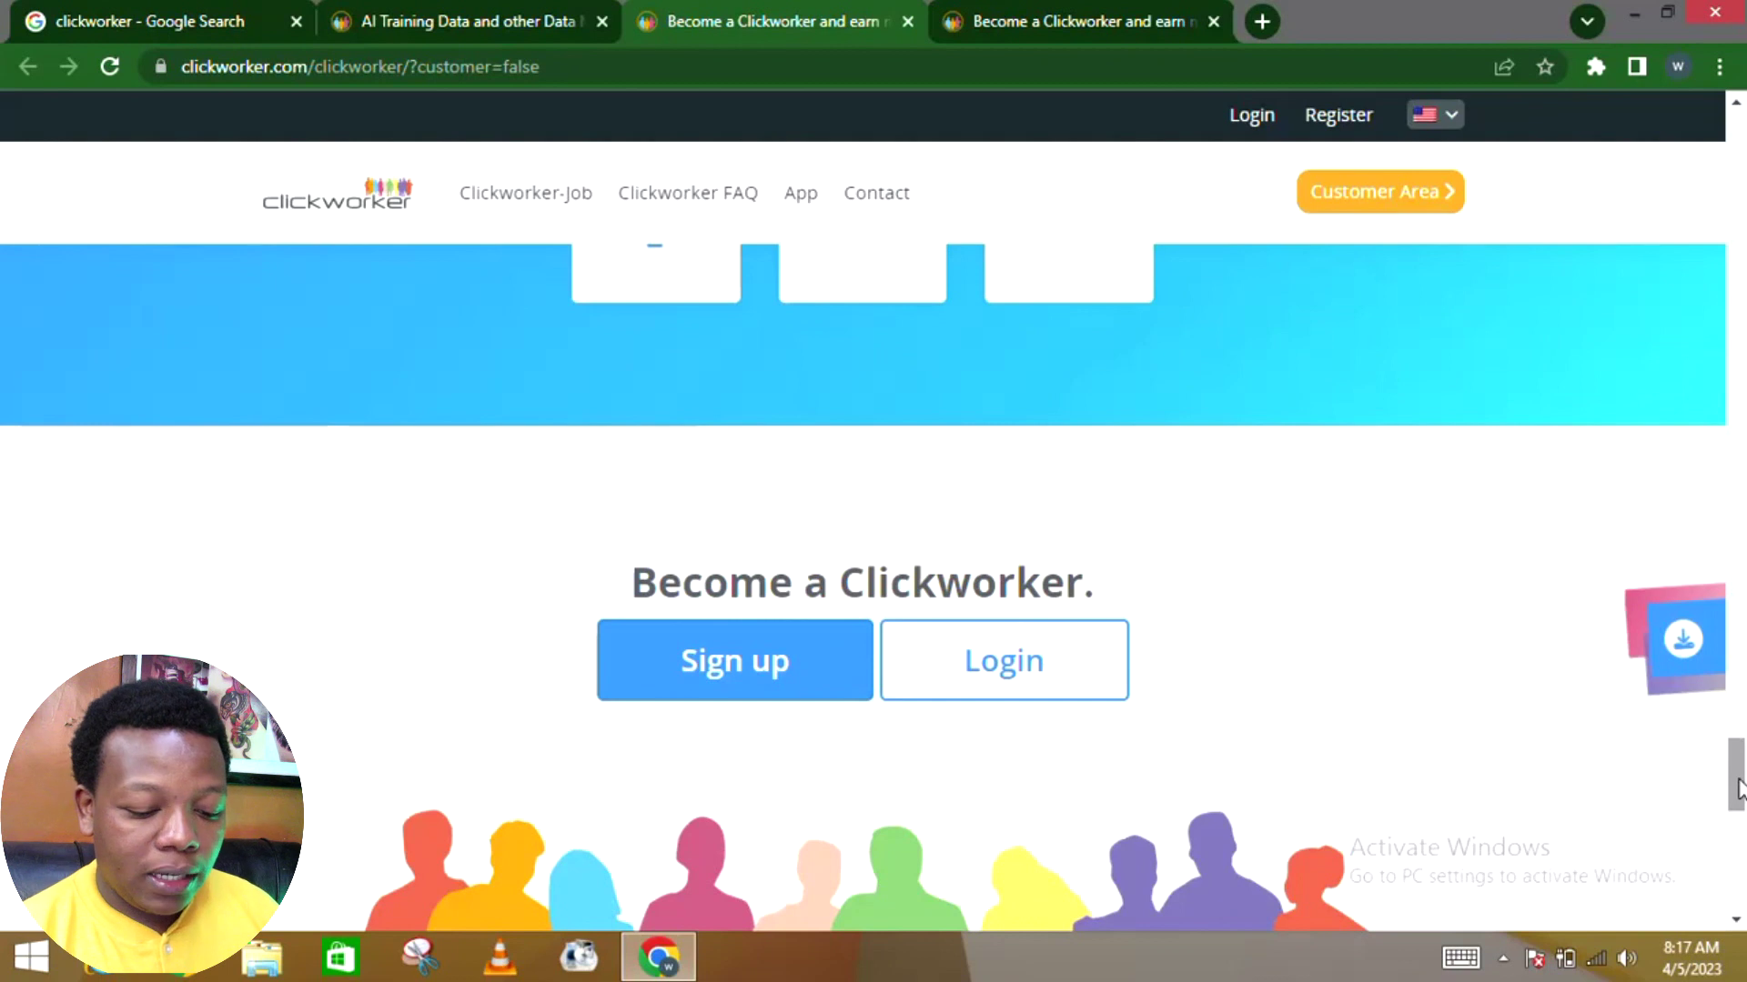
{"action": "mouse_move", "coordinate": [1737, 788]}
{"action": "left_mouse_down"}
{"action": "mouse_move", "coordinate": [1739, 819]}
{"action": "mouse_move", "coordinate": [1740, 789]}
{"action": "left_mouse_up"}
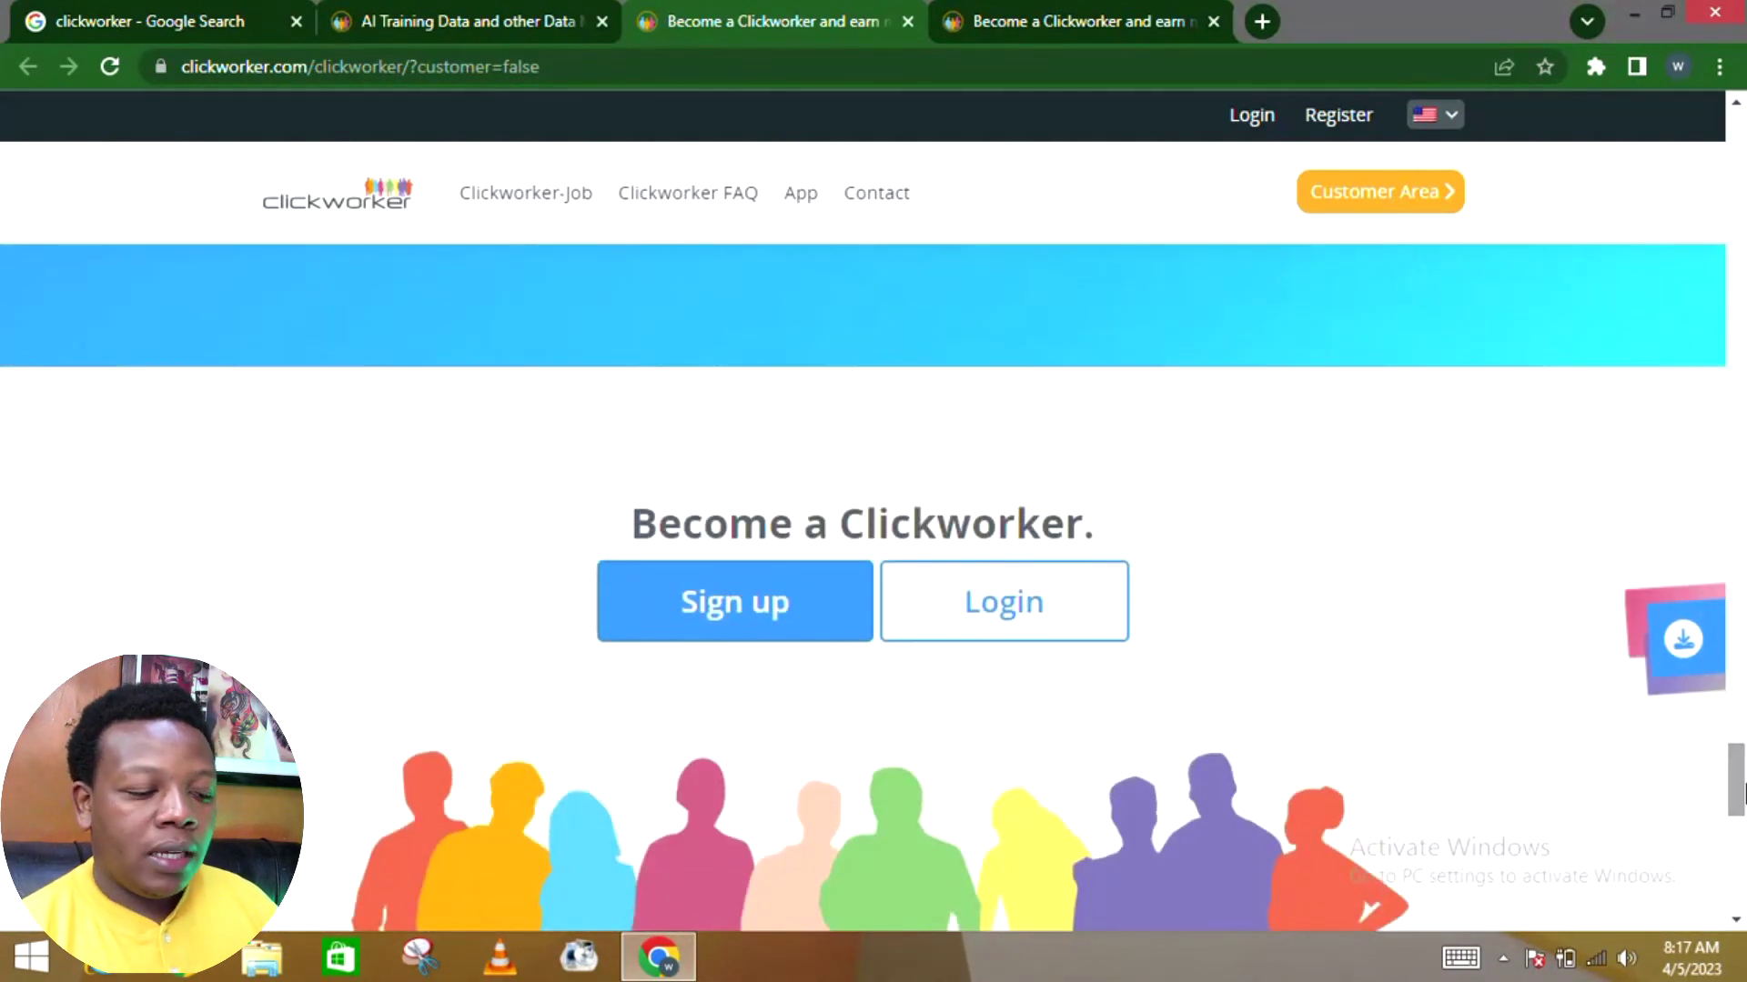